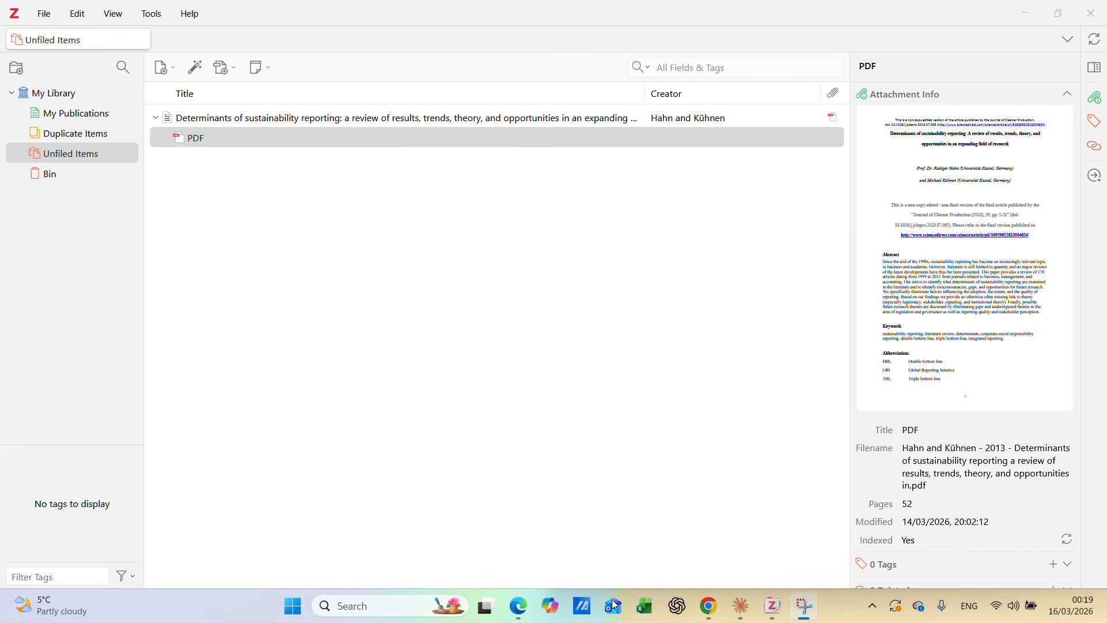
Bring the Chrome window with the Gmail message holding the Zotero API key attachment to the front
left_click(713, 614)
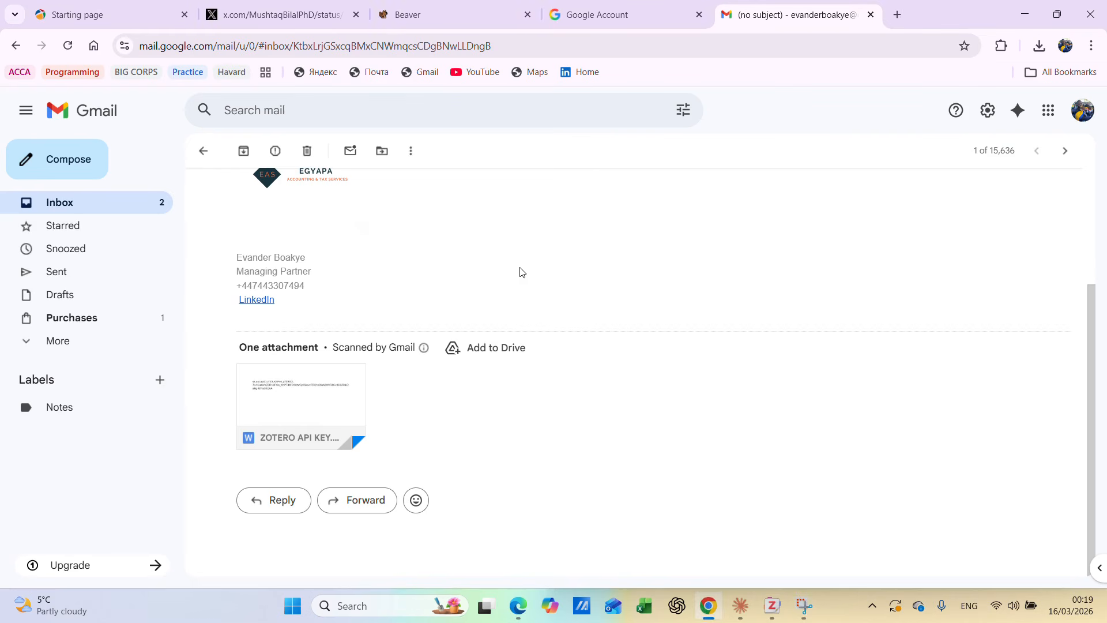
Load the beaverapp.ai home page in the Beaver browser tab
left_click(407, 14)
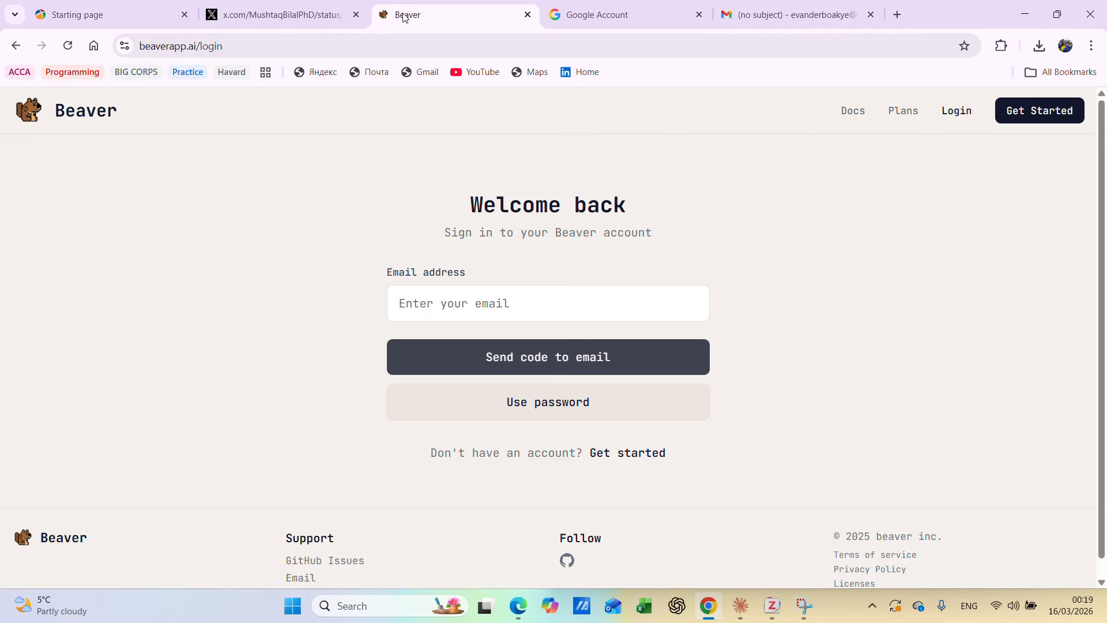
left_click(208, 50)
type("beaver")
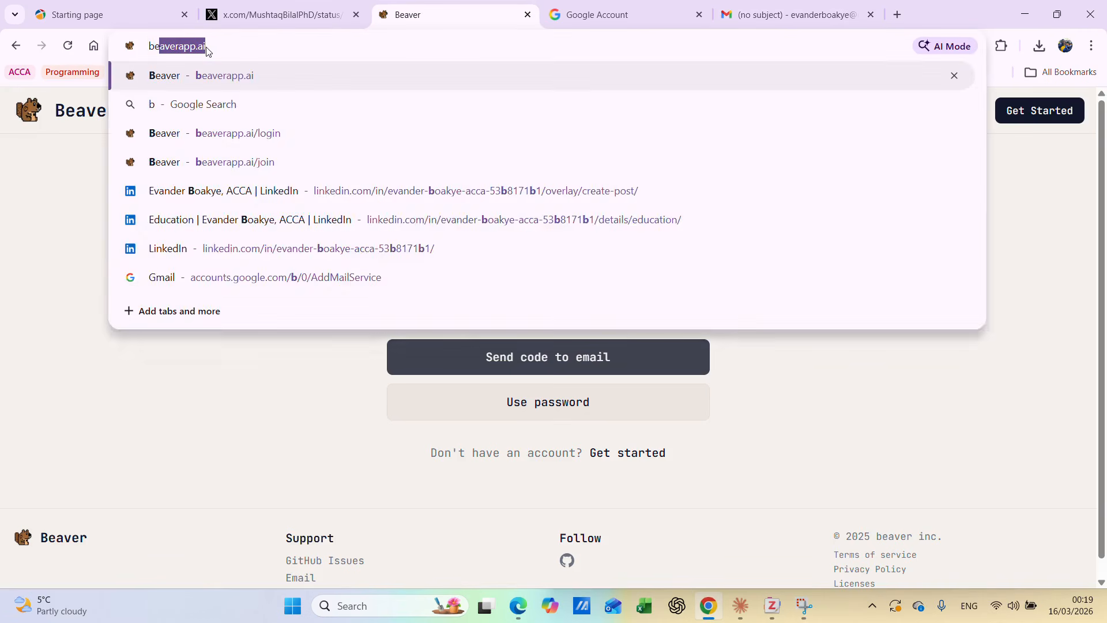
type("app")
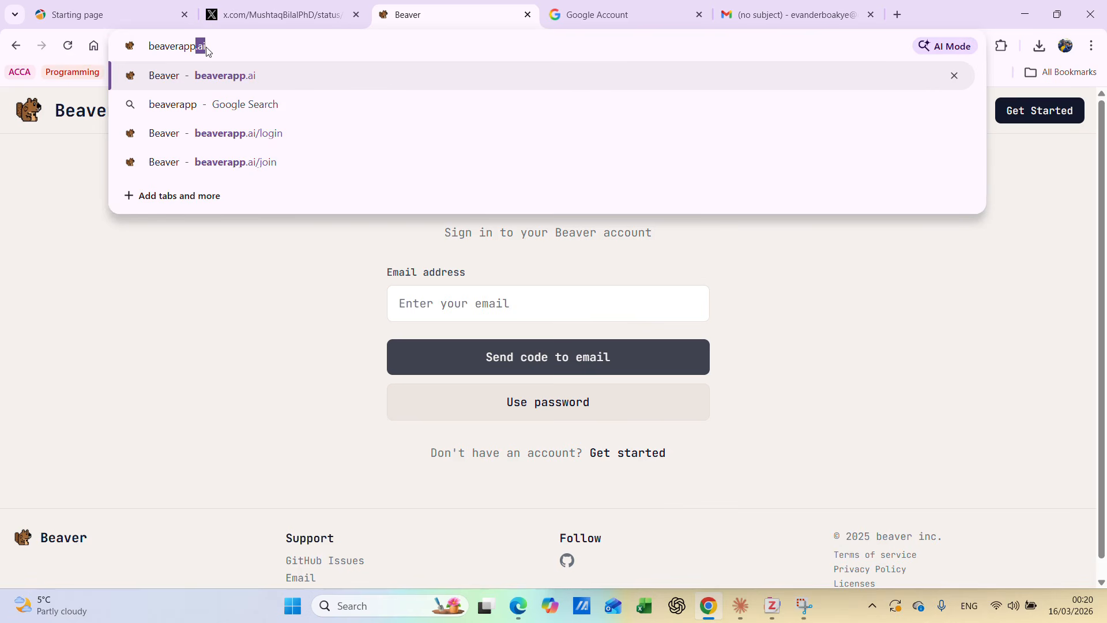
key("Return")
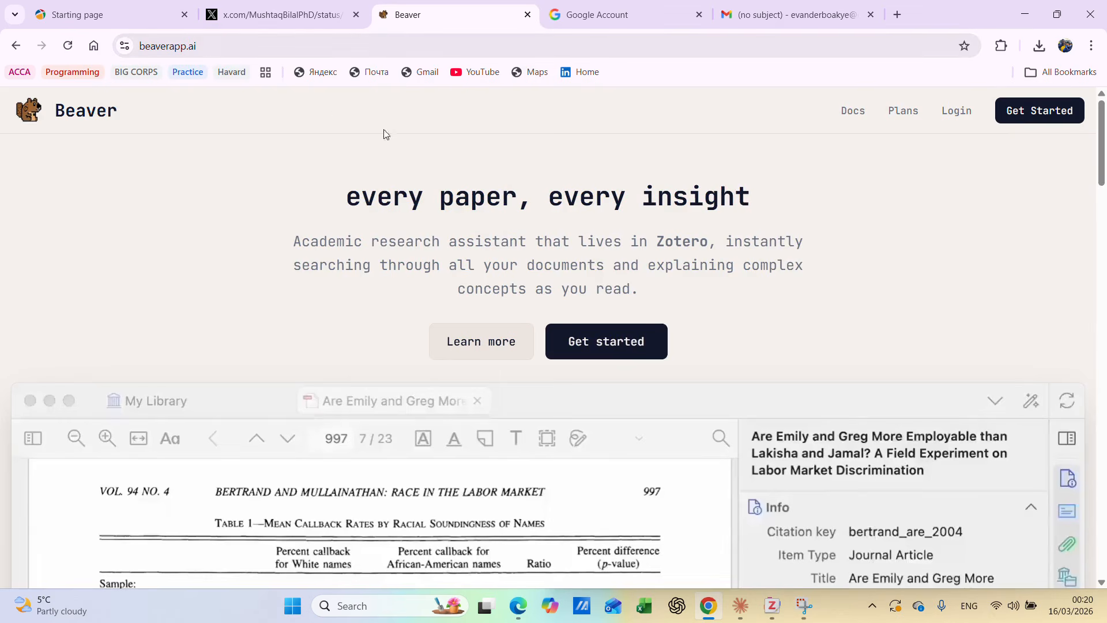
Sign up for a free Beaver account with the saved Gmail address to get a verification code
left_click(607, 351)
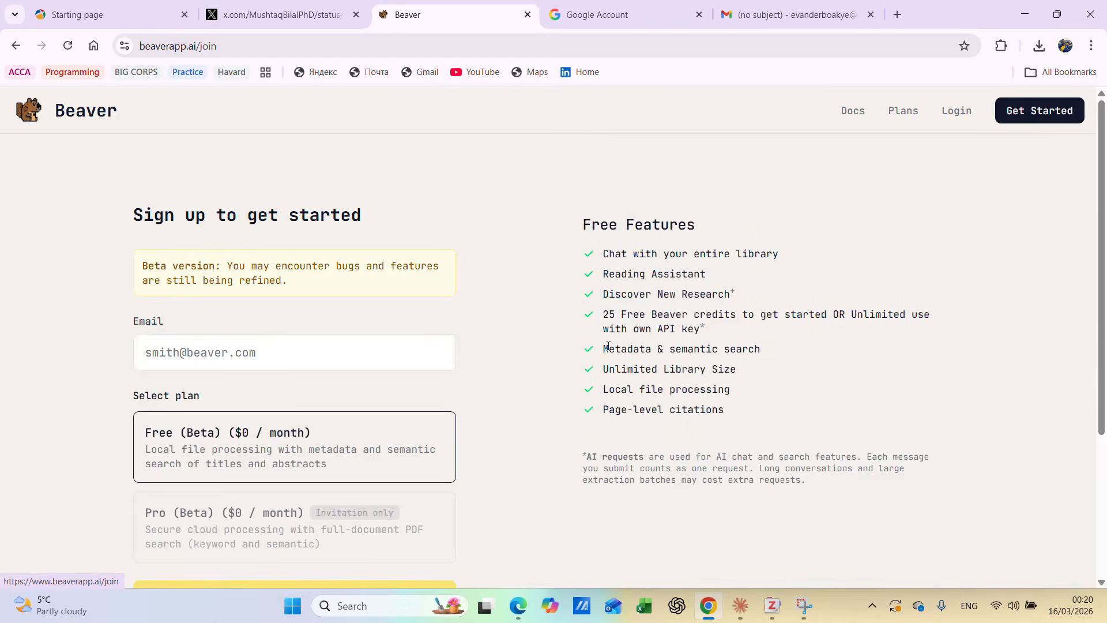
left_click(248, 353)
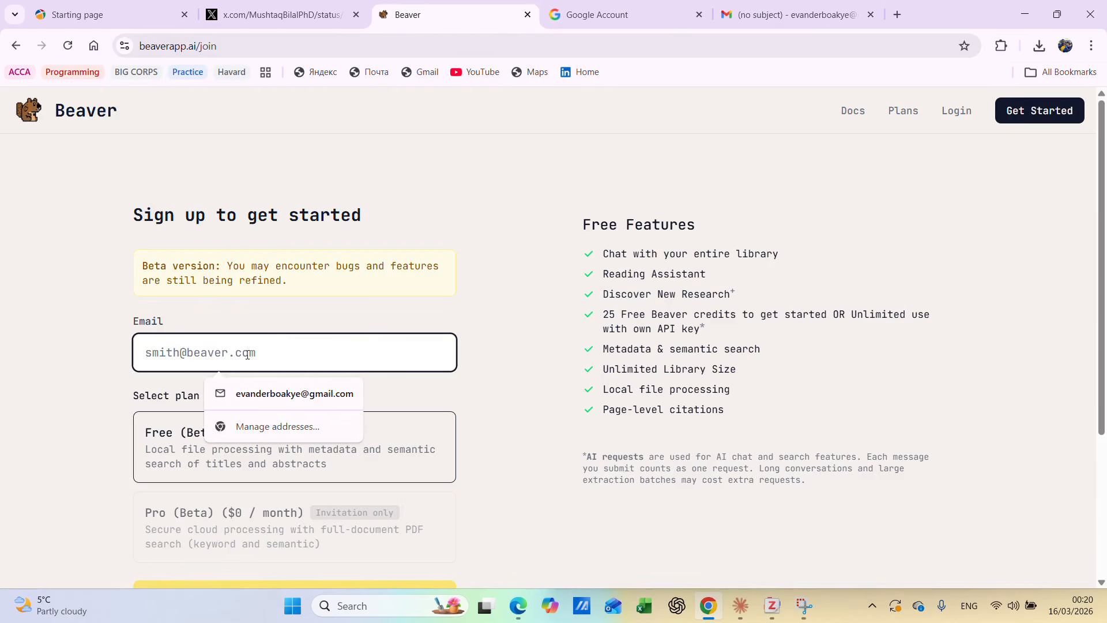
type("wer")
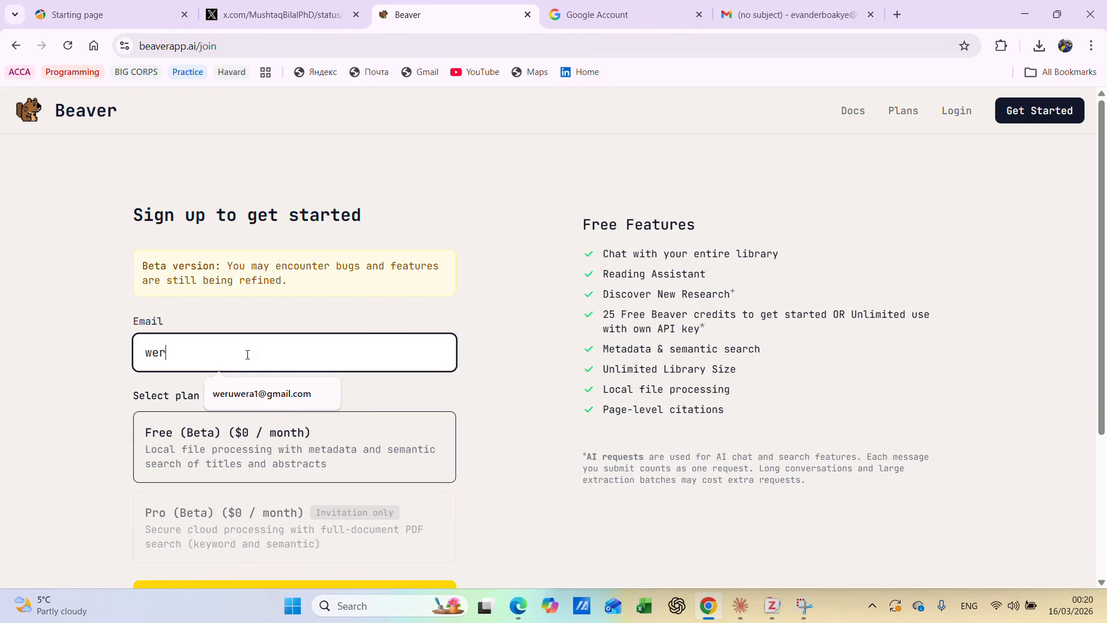
left_click(283, 399)
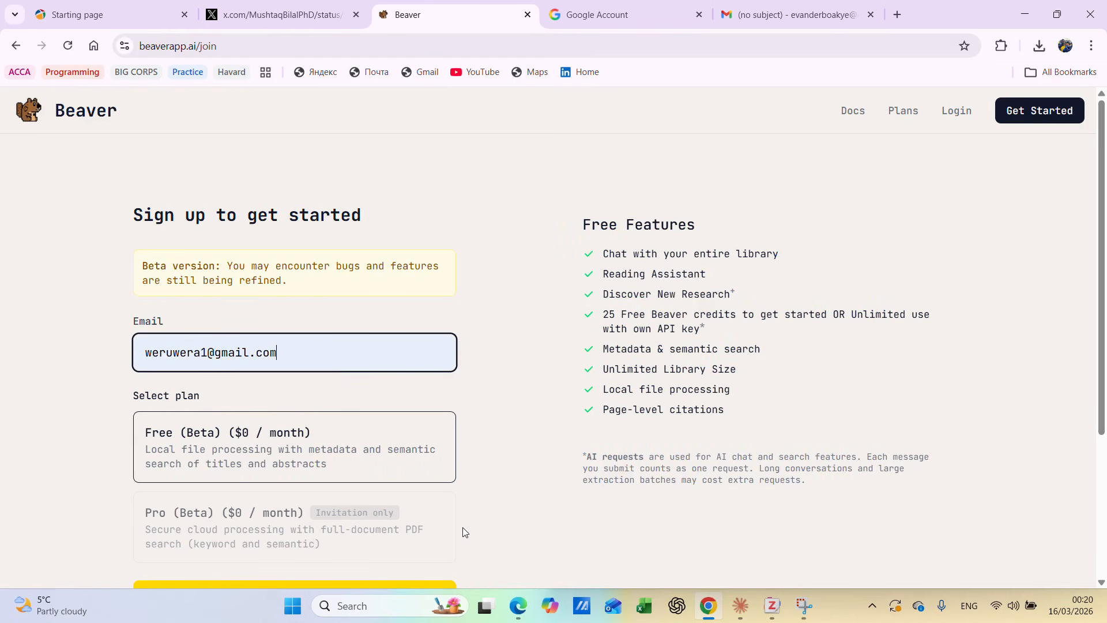
scroll(464, 531, "down", 2)
left_click(333, 466)
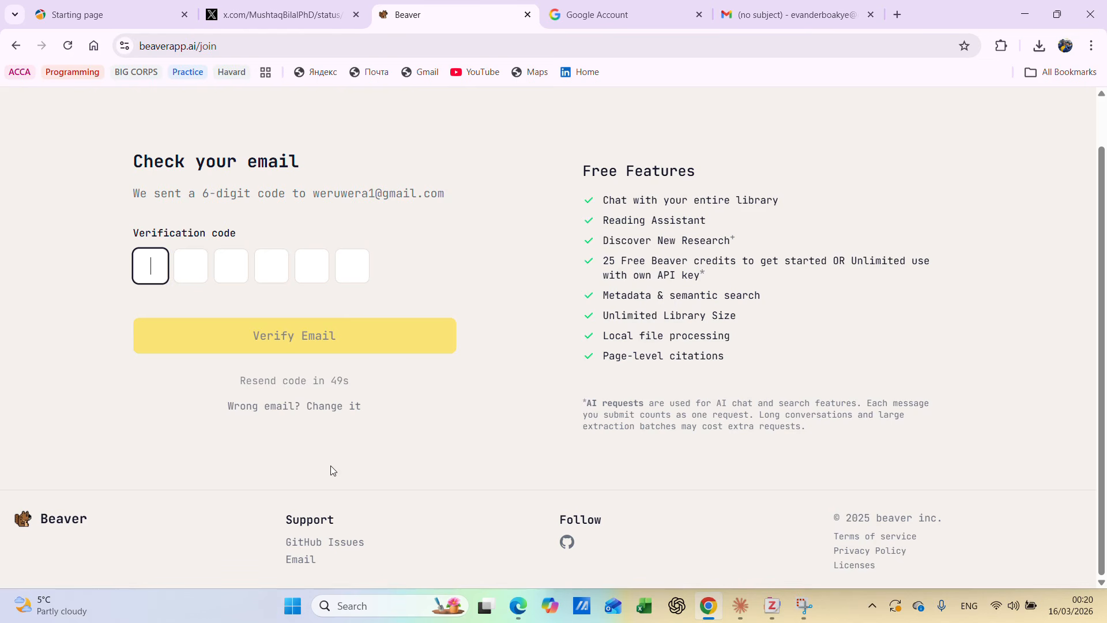
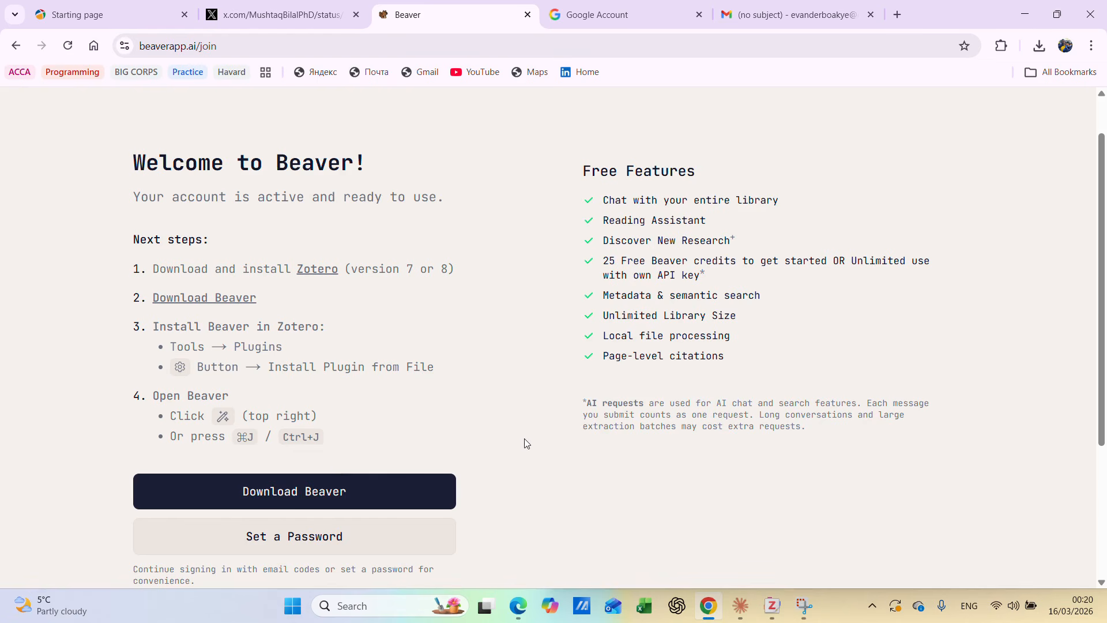
Enter the six-digit code from the e-mail, then download the Beaver plugin from the welcome page
left_click(337, 494)
Install the Beaver plugin in Zotero from the downloaded beaver (3).xpi file via Tools > Plugins
left_click(773, 607)
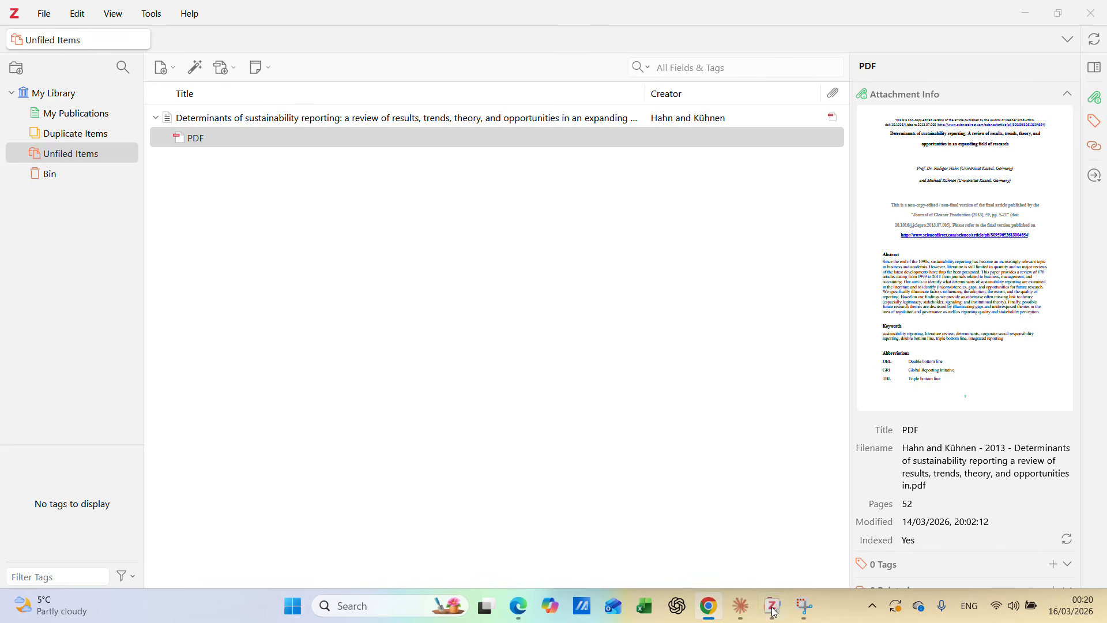
left_click(154, 22)
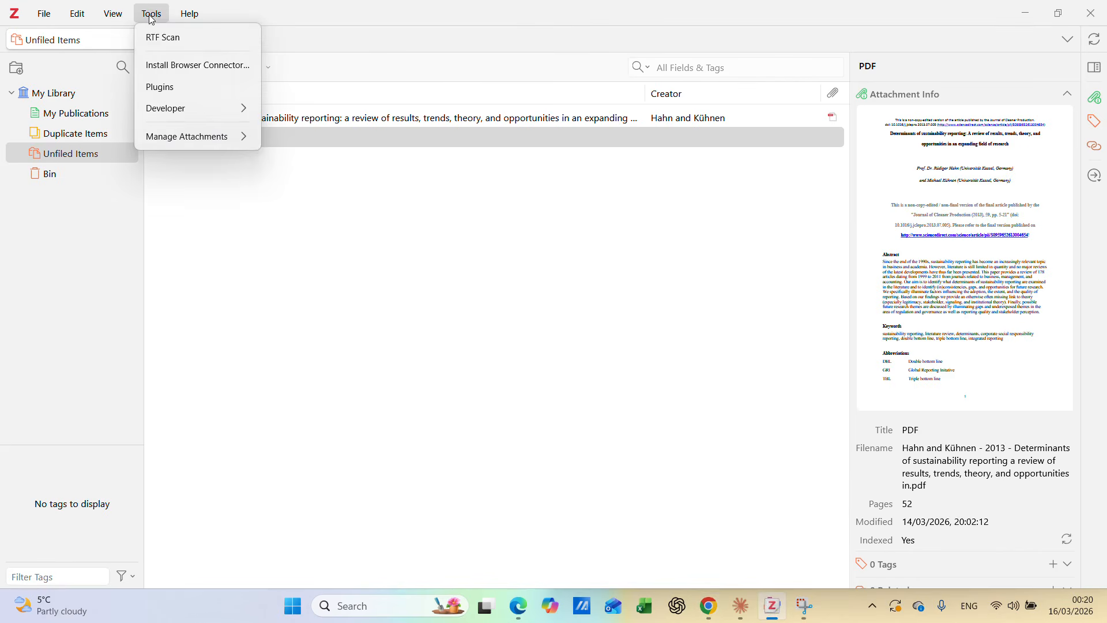
left_click(187, 89)
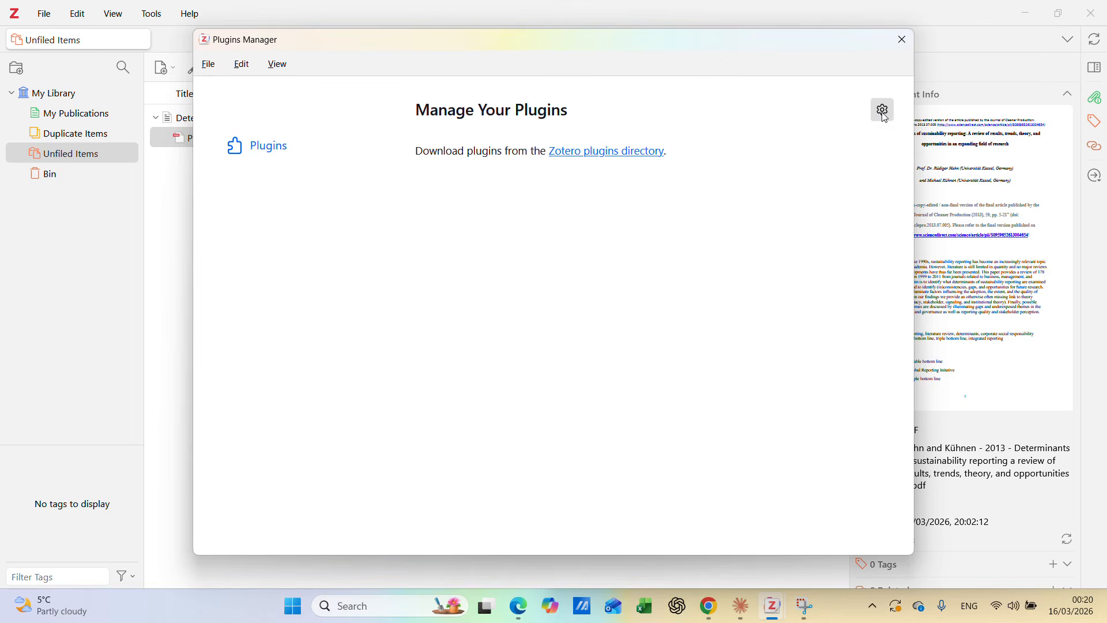
left_click(884, 112)
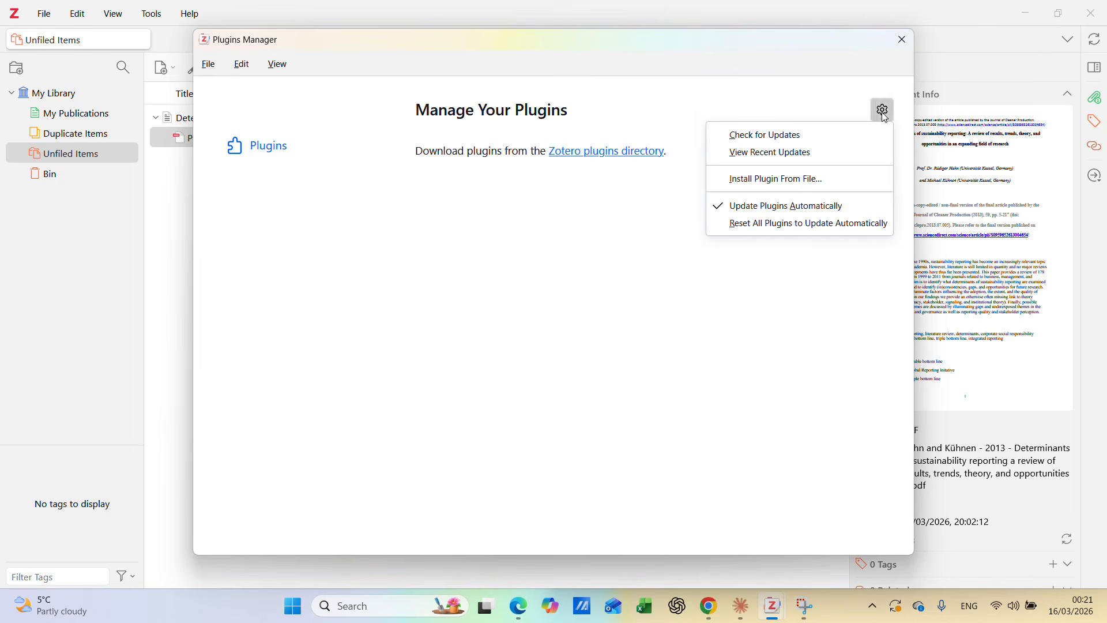
left_click(764, 182)
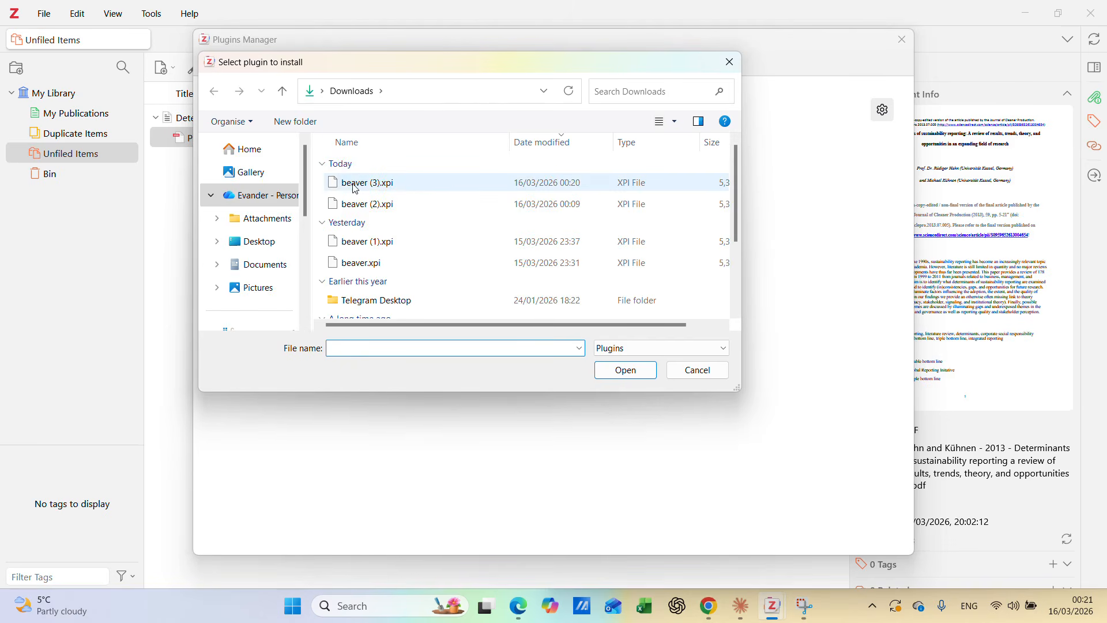
left_click(356, 190)
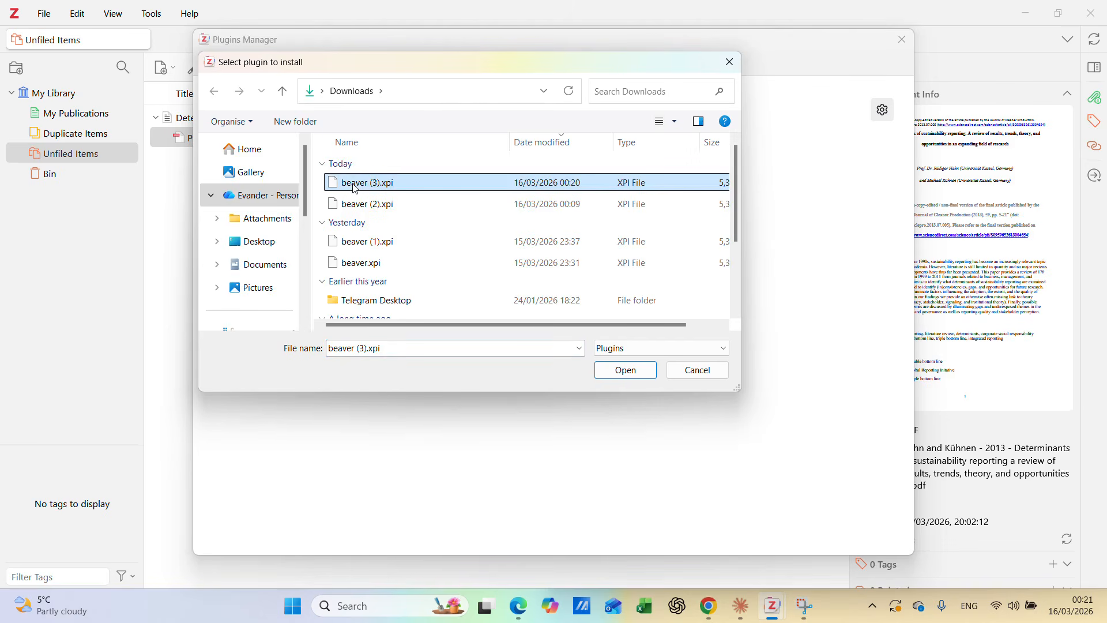
left_click(641, 374)
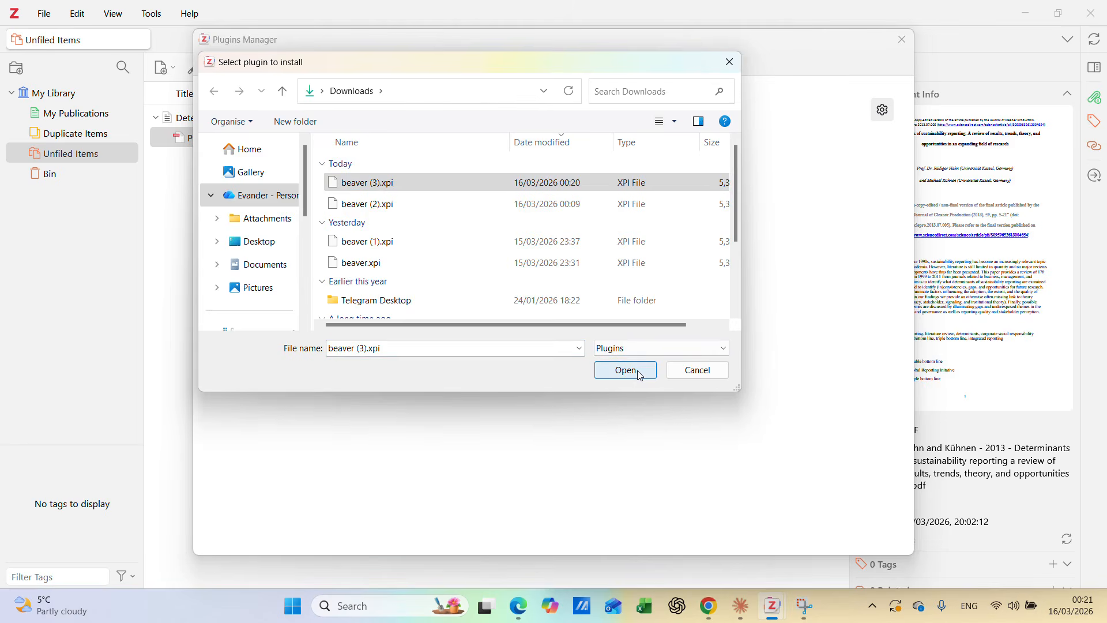
left_click(627, 371)
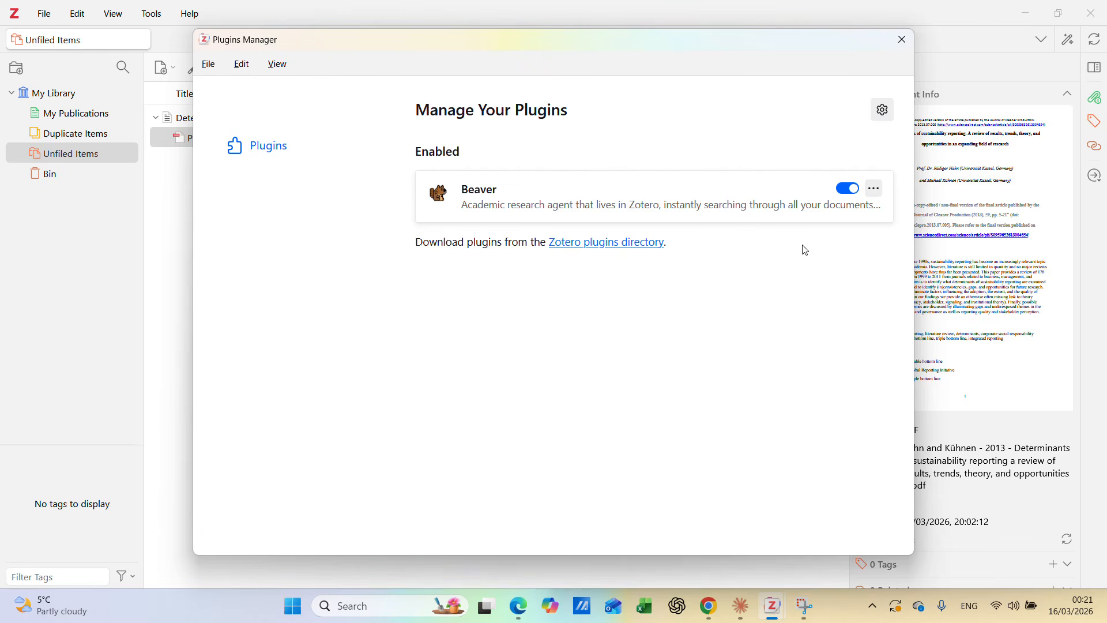
Close the Plugins Manager, open the Beaver assistant panel, and switch to the Claude Console API Keys page
left_click(903, 40)
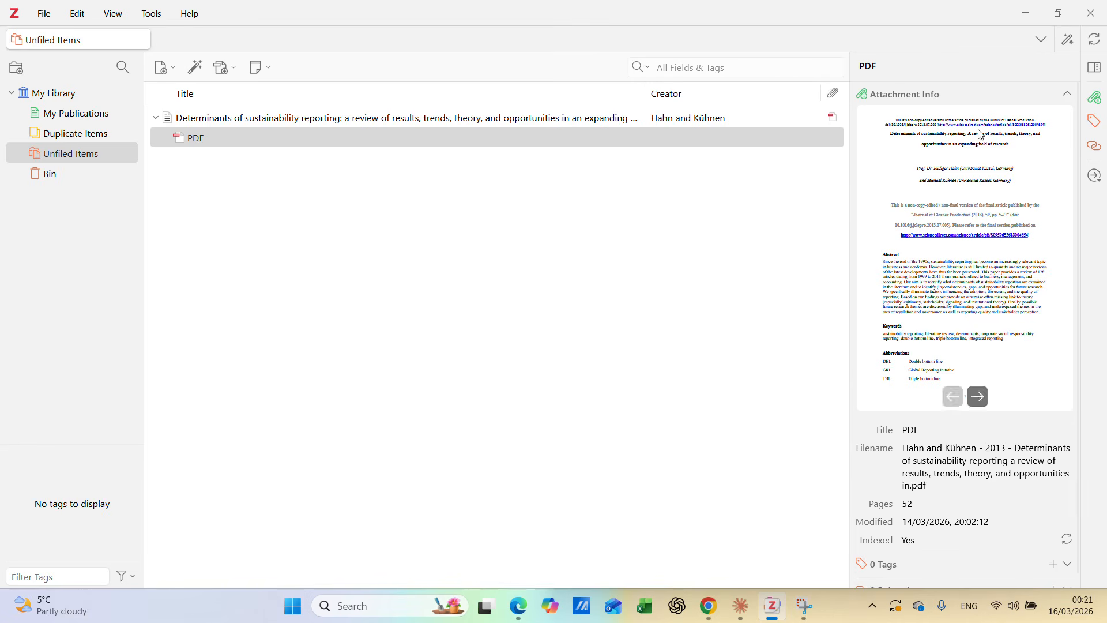
left_click(1068, 41)
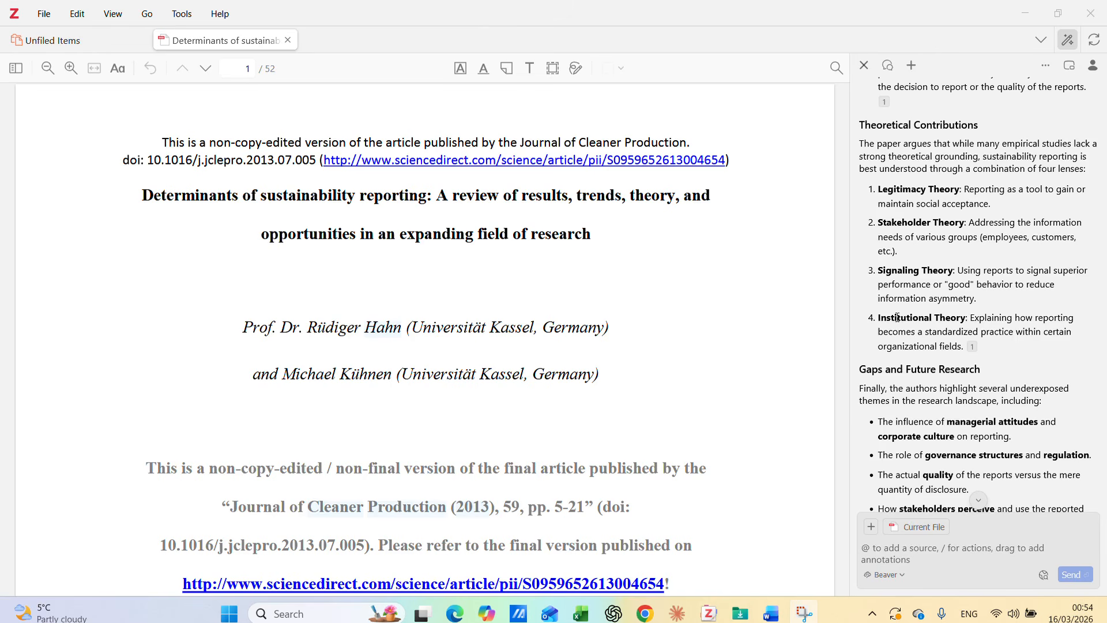
left_click(644, 614)
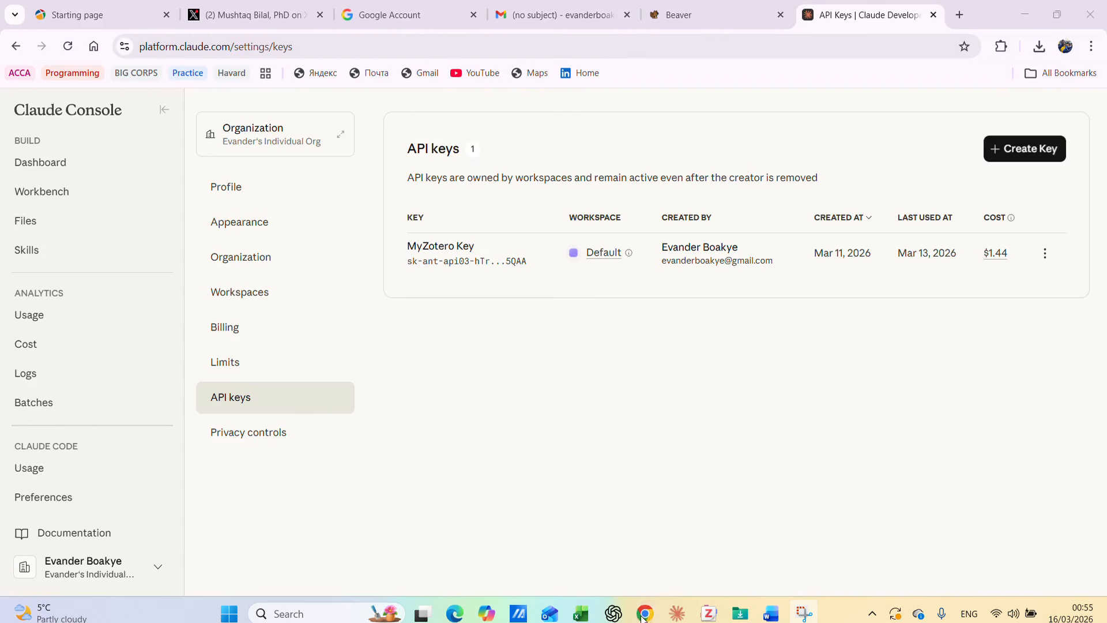
Close the API Keys tab and load platform.claude.com/dashboard in the browser
left_click(933, 15)
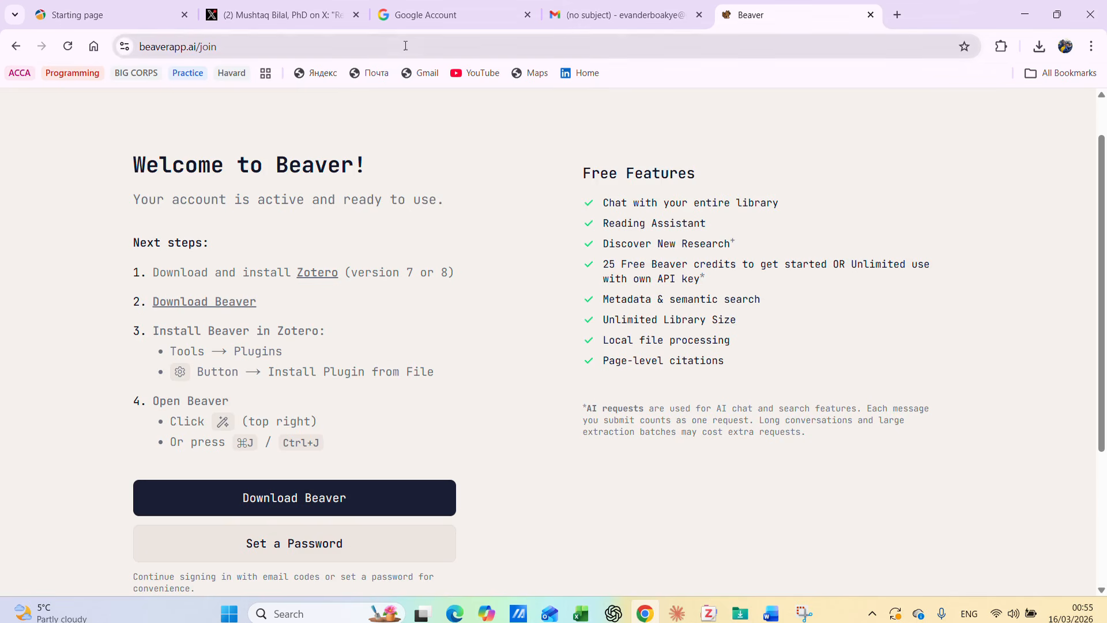
left_click(321, 42)
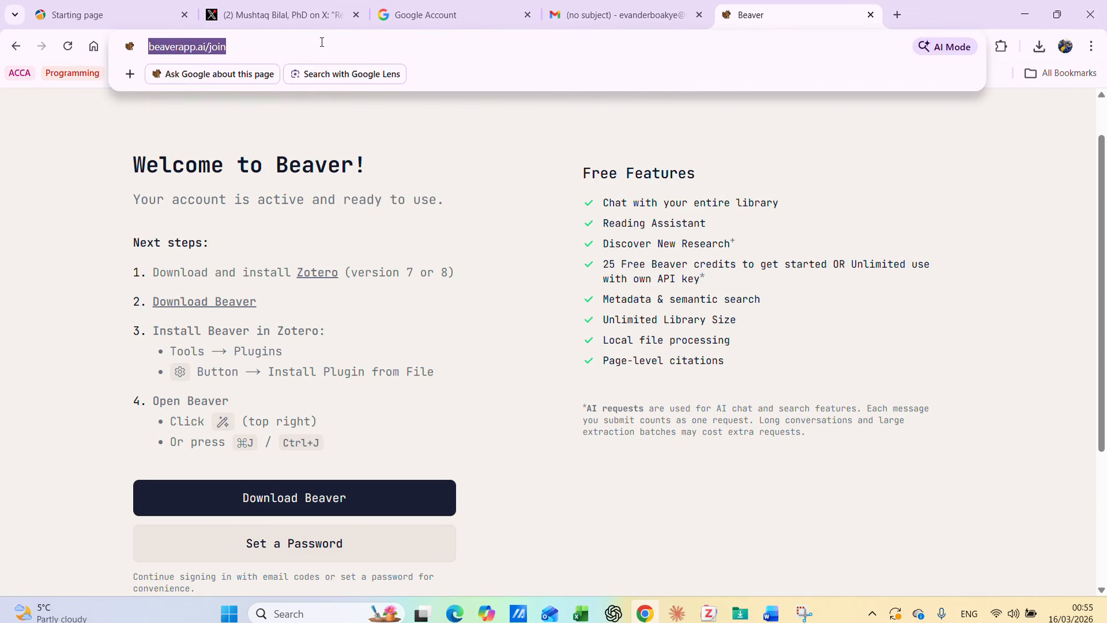
type("pl")
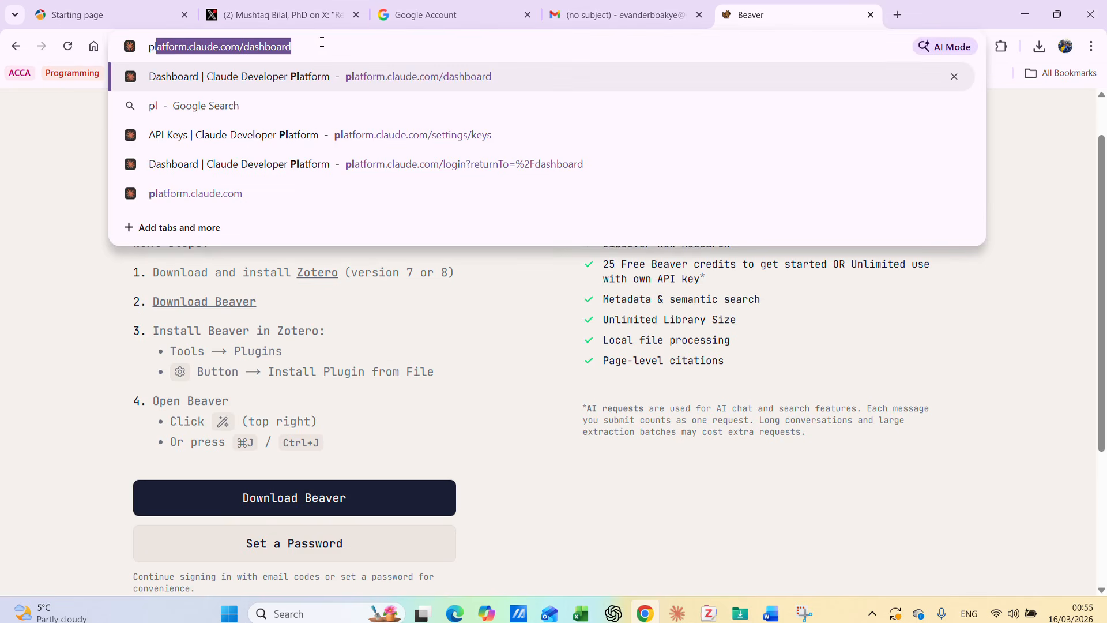
type("atfo")
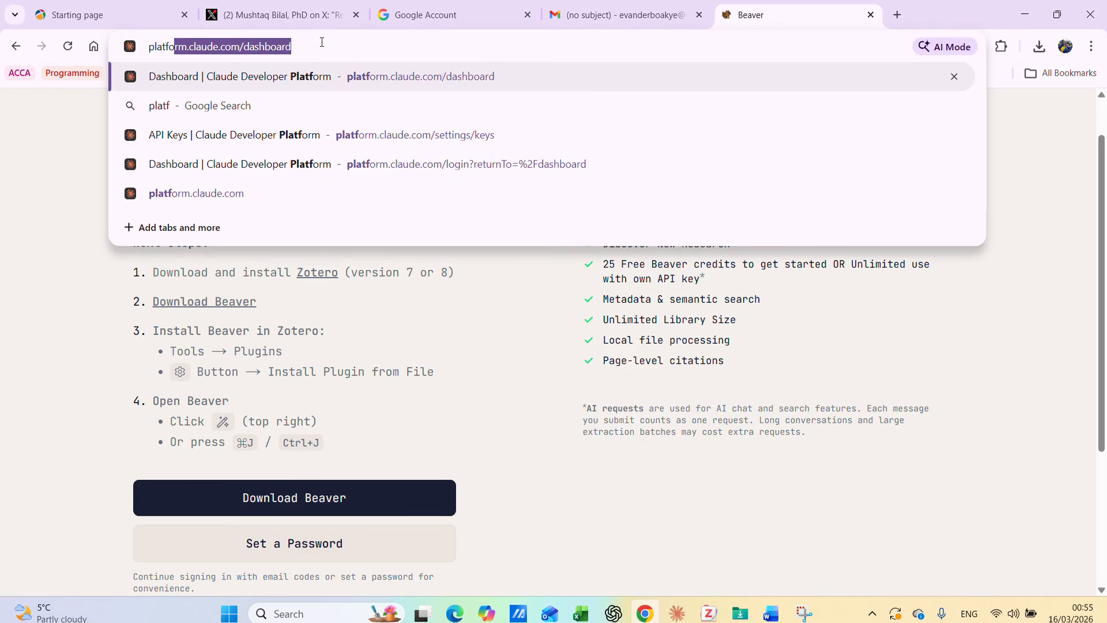
type("rm.")
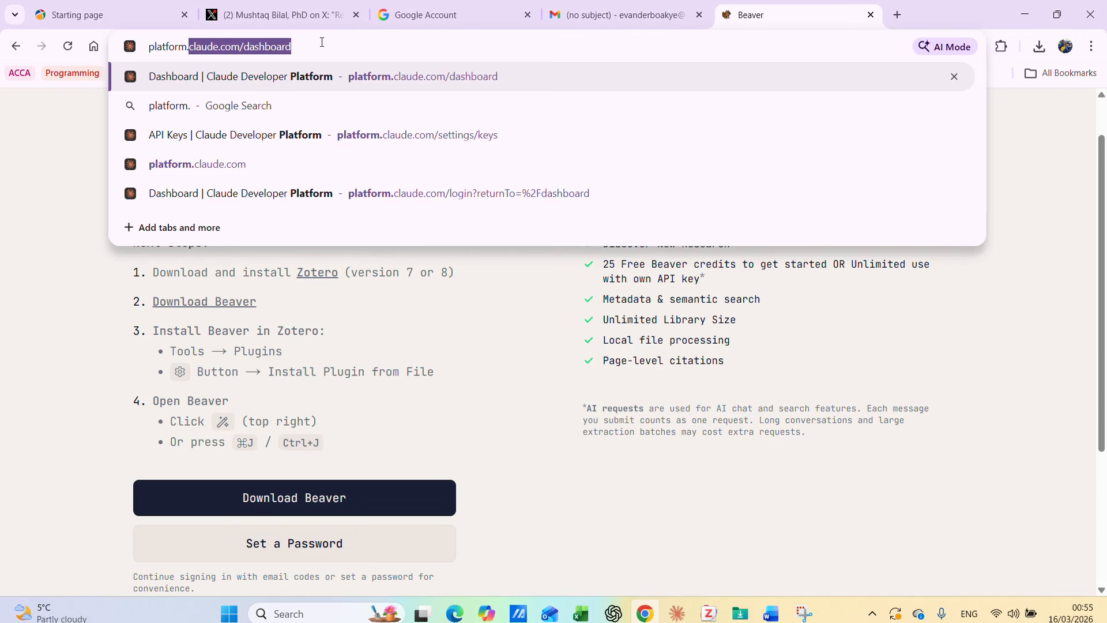
type("cla")
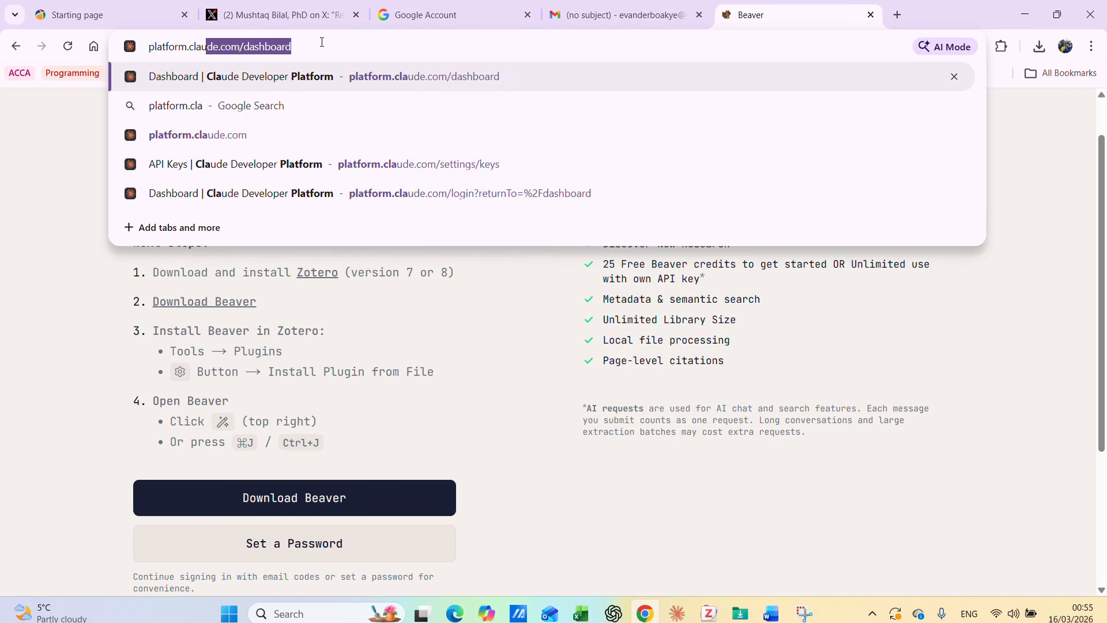
type("ude.")
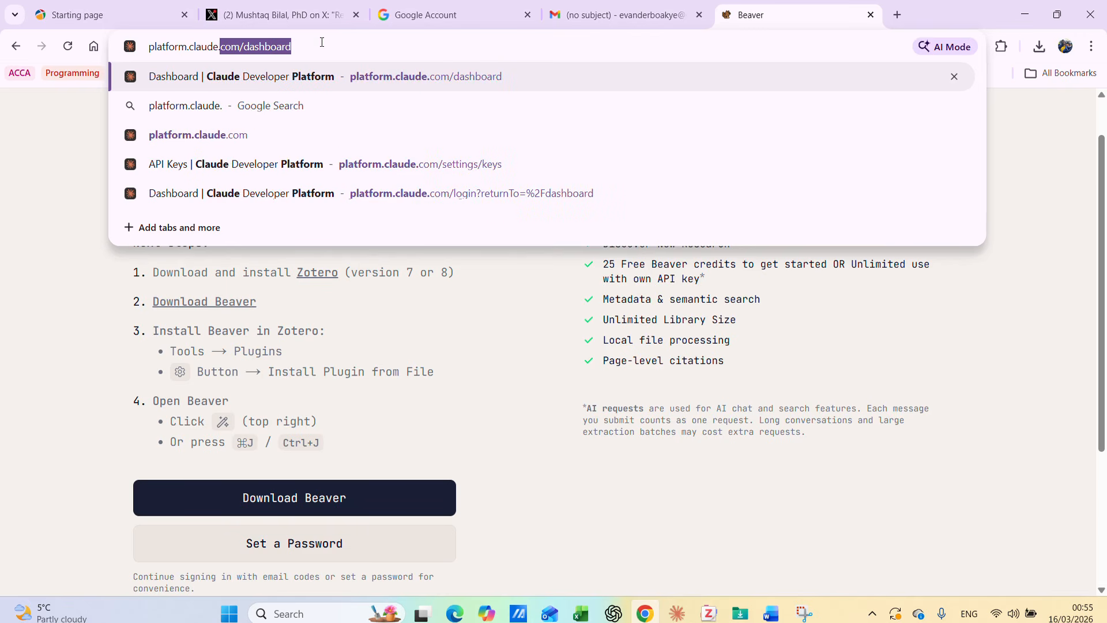
type("com/")
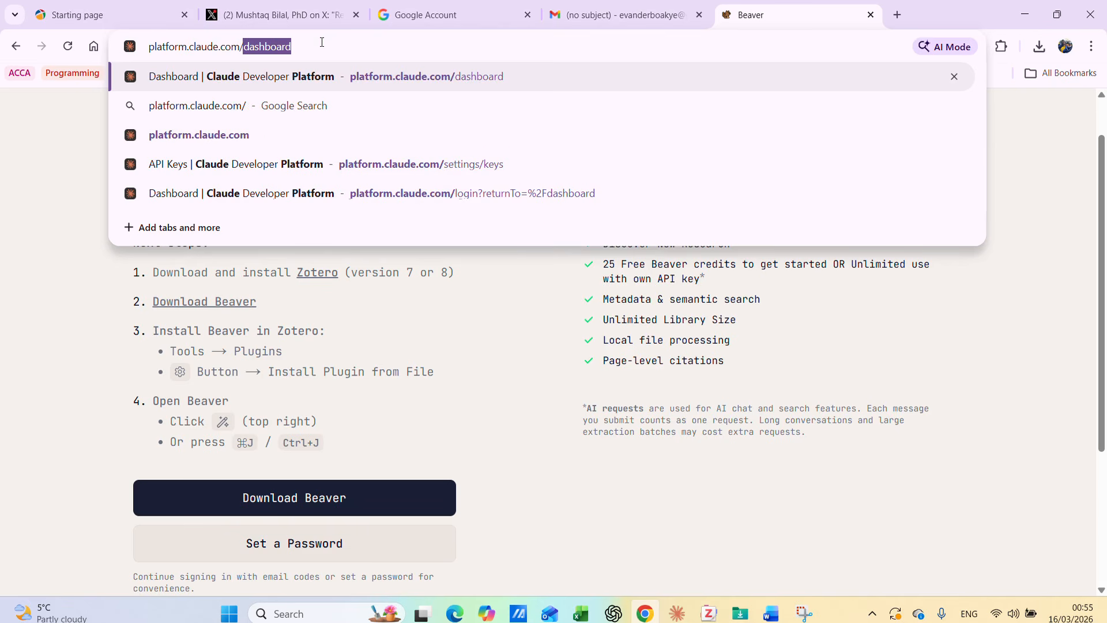
type("d")
type("ash")
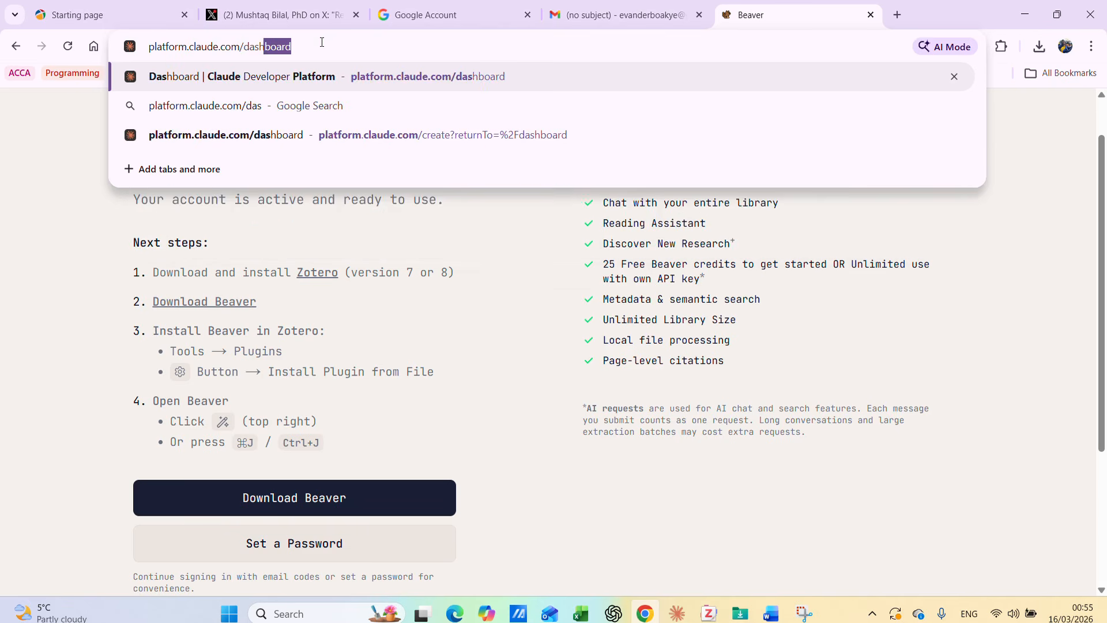
type("board")
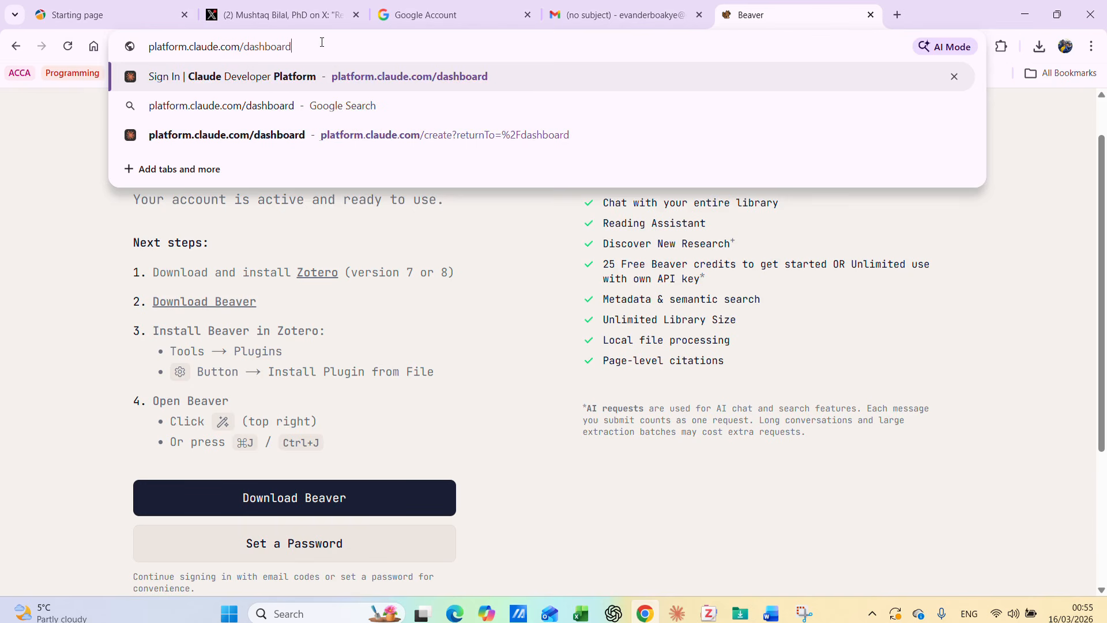
key("Return")
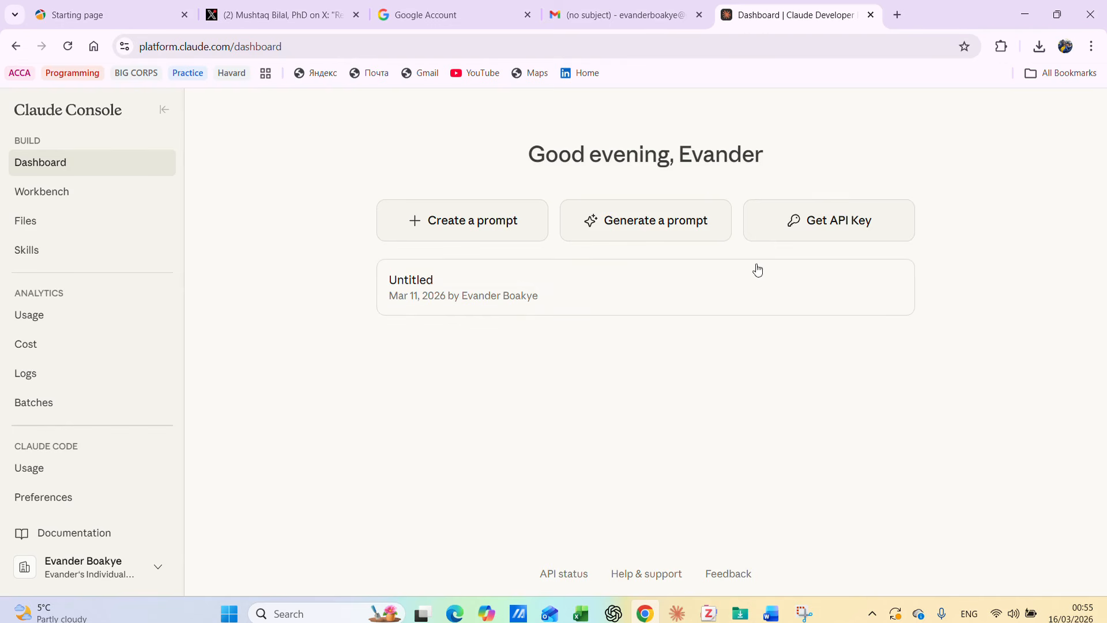
Review the existing key under Get API Key, then switch to the Gmail tab
left_click(811, 227)
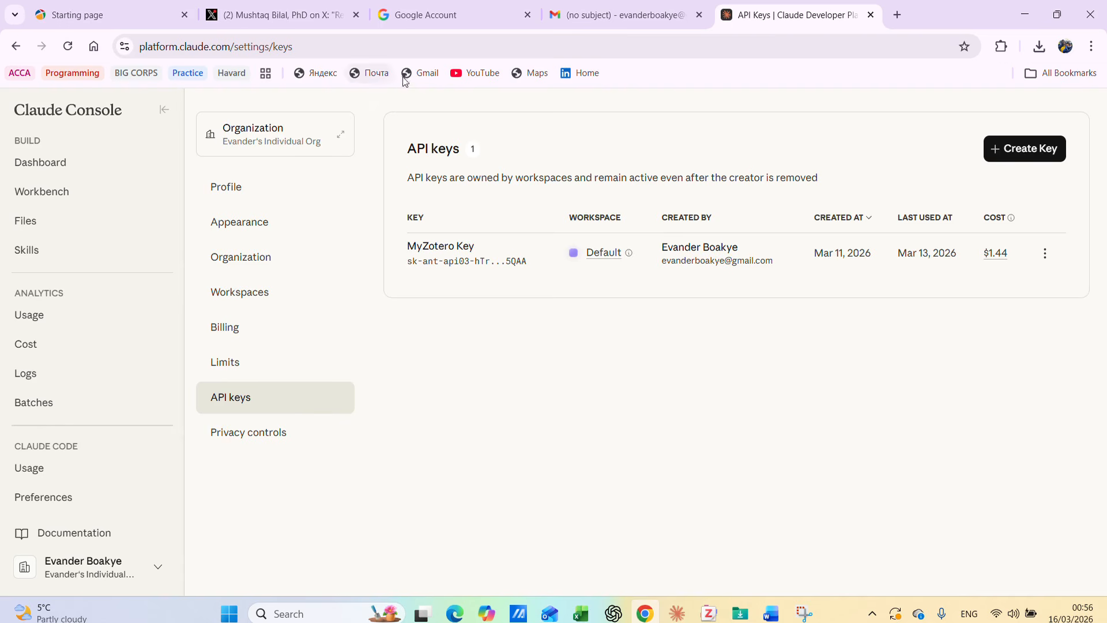
left_click(674, 15)
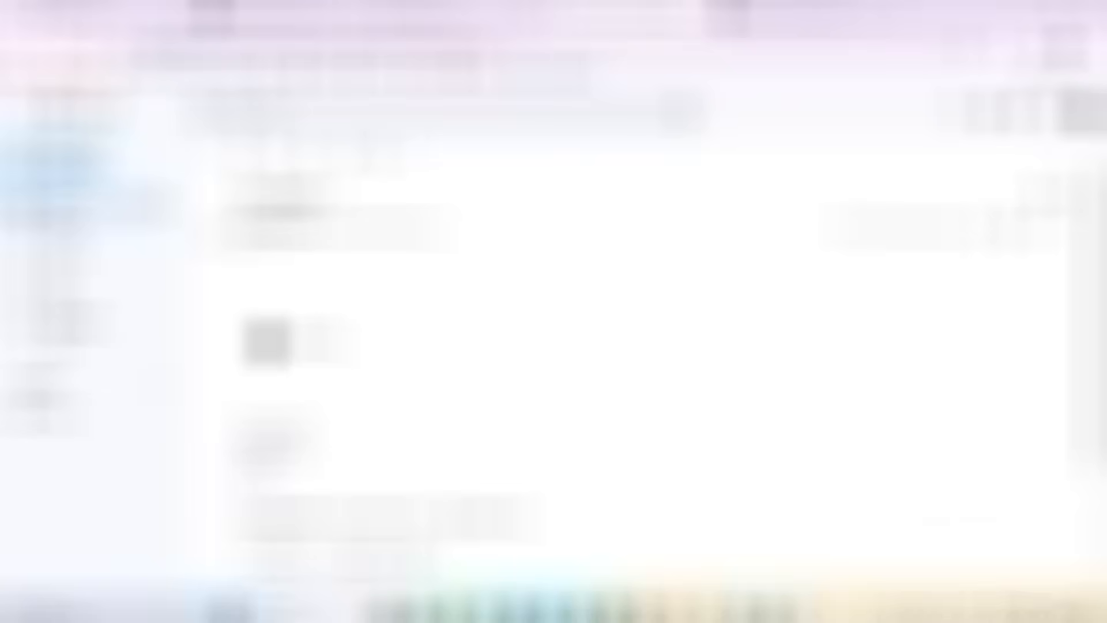
Copy the Anthropic API key from the API KEY email and return to Zotero
left_click(203, 153)
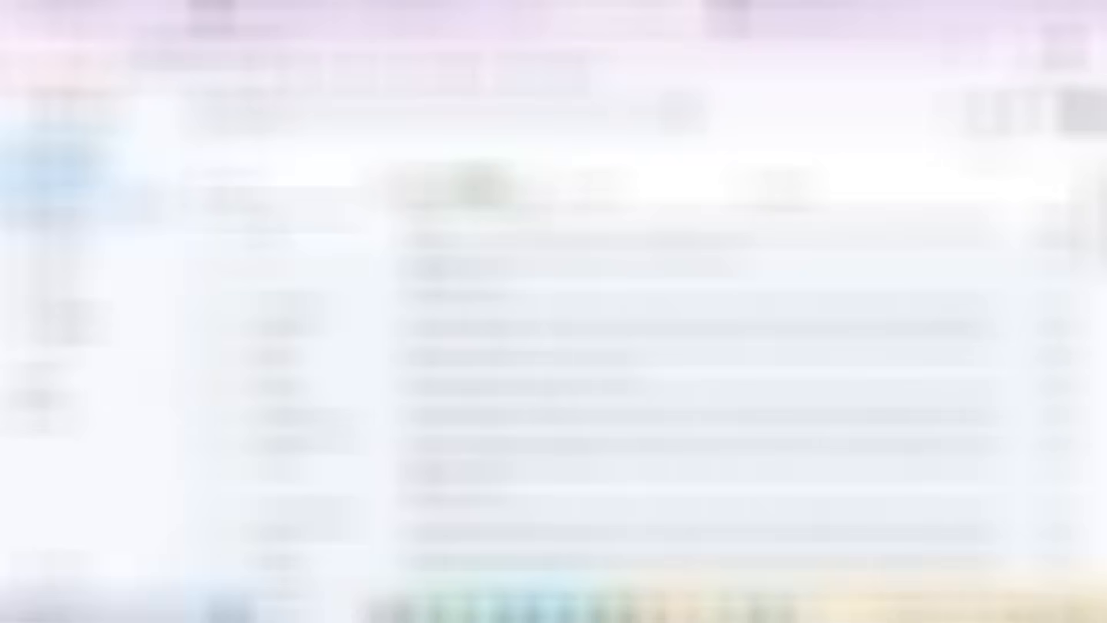
left_click(519, 237)
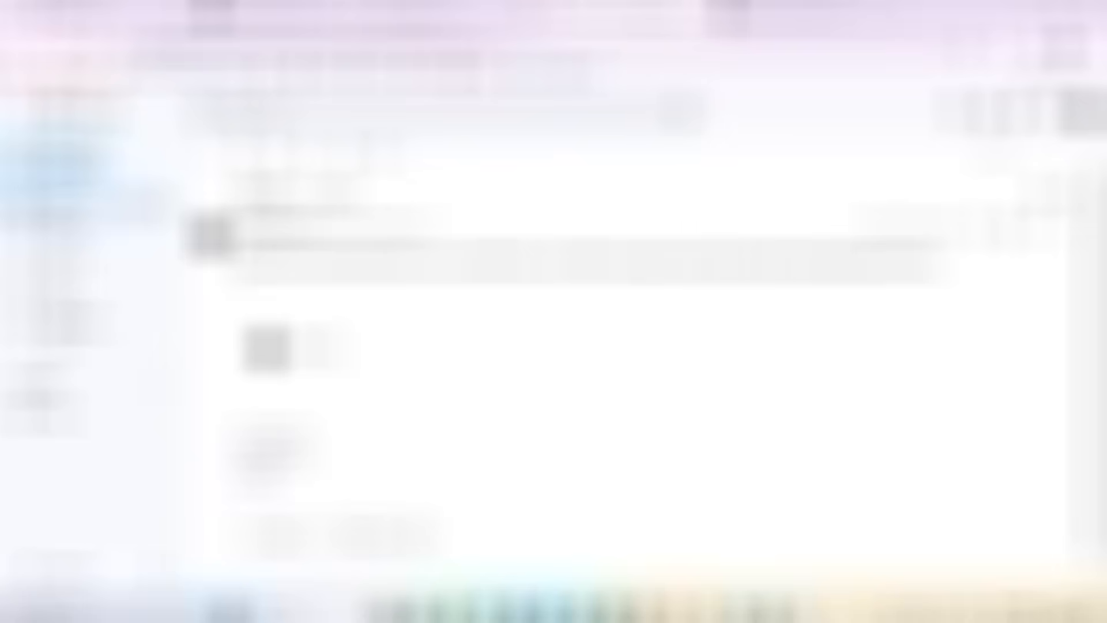
left_click_drag(237, 263, 937, 264)
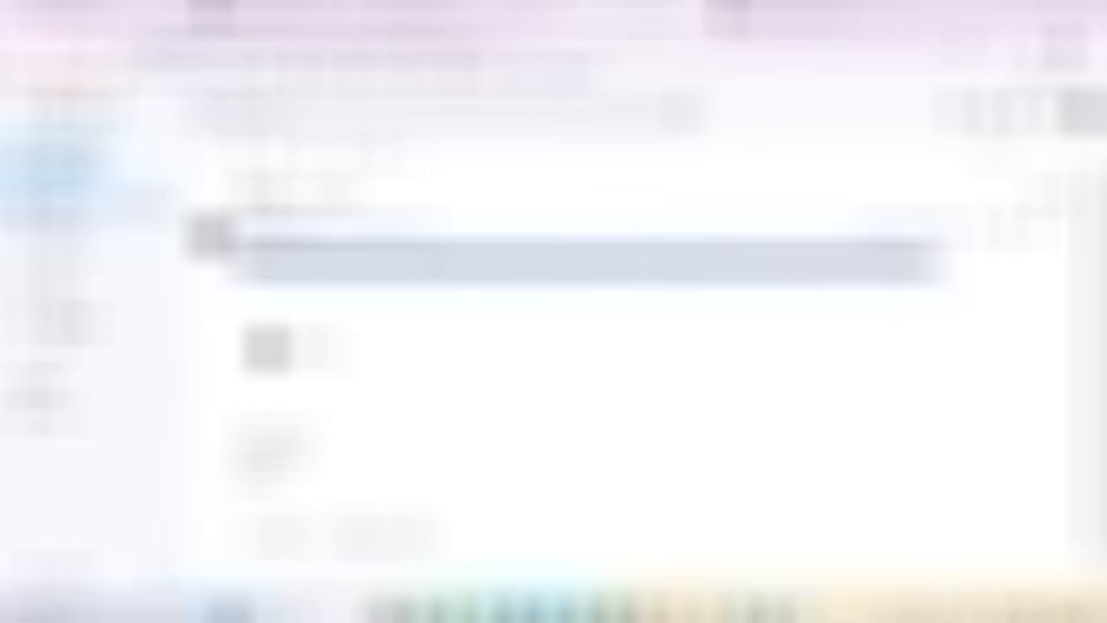
right_click(627, 257)
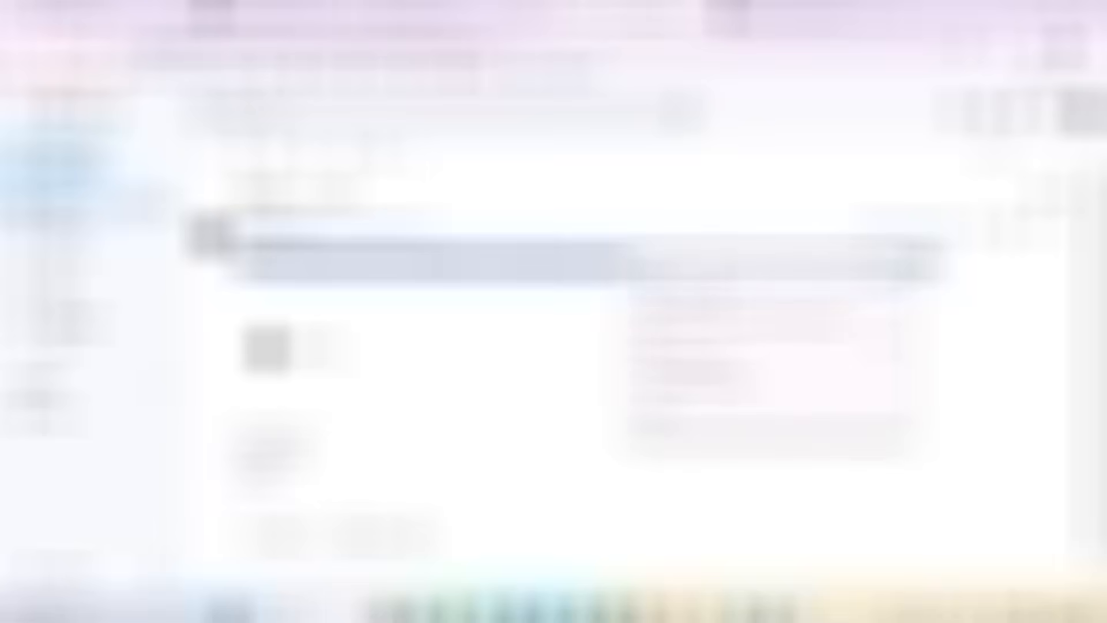
left_click(663, 269)
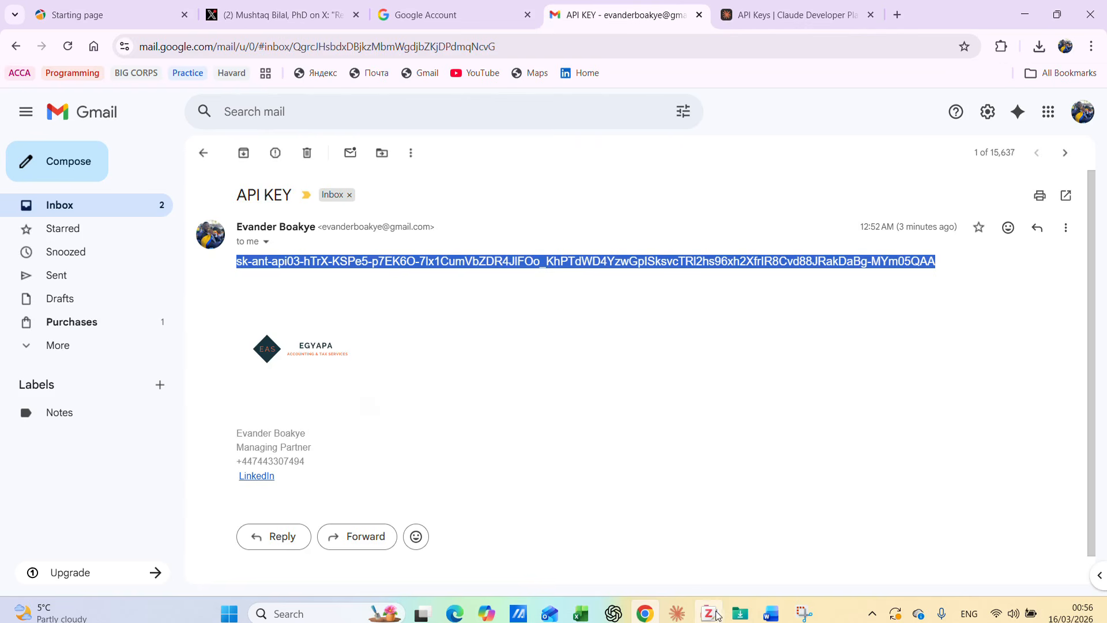
left_click(714, 613)
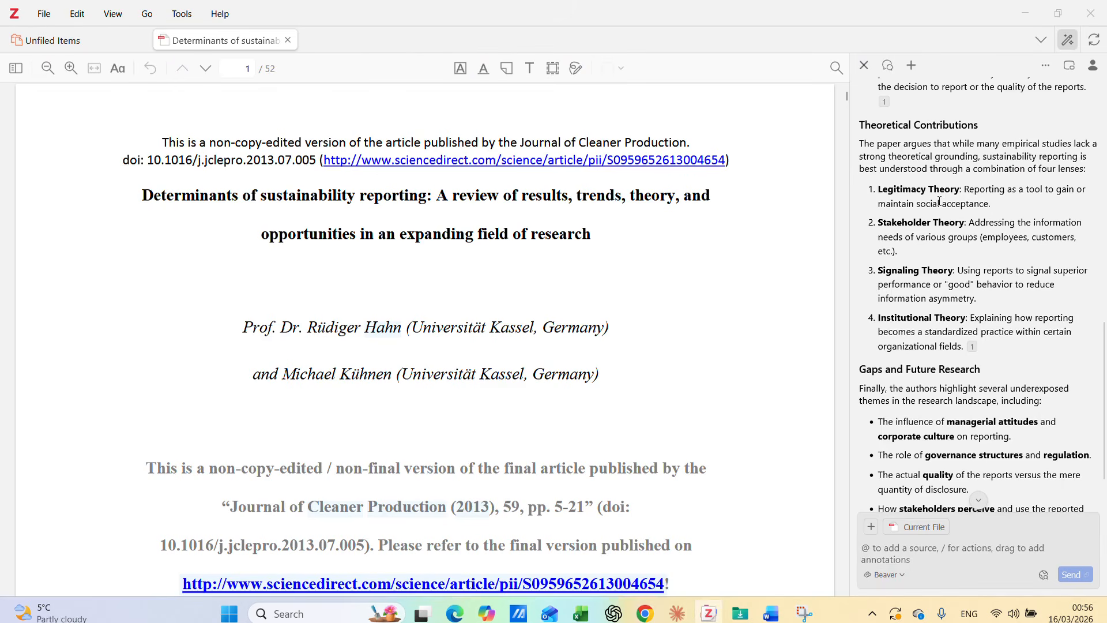
Open Settings from the Beaver account menu in the reader's side panel
left_click(969, 200)
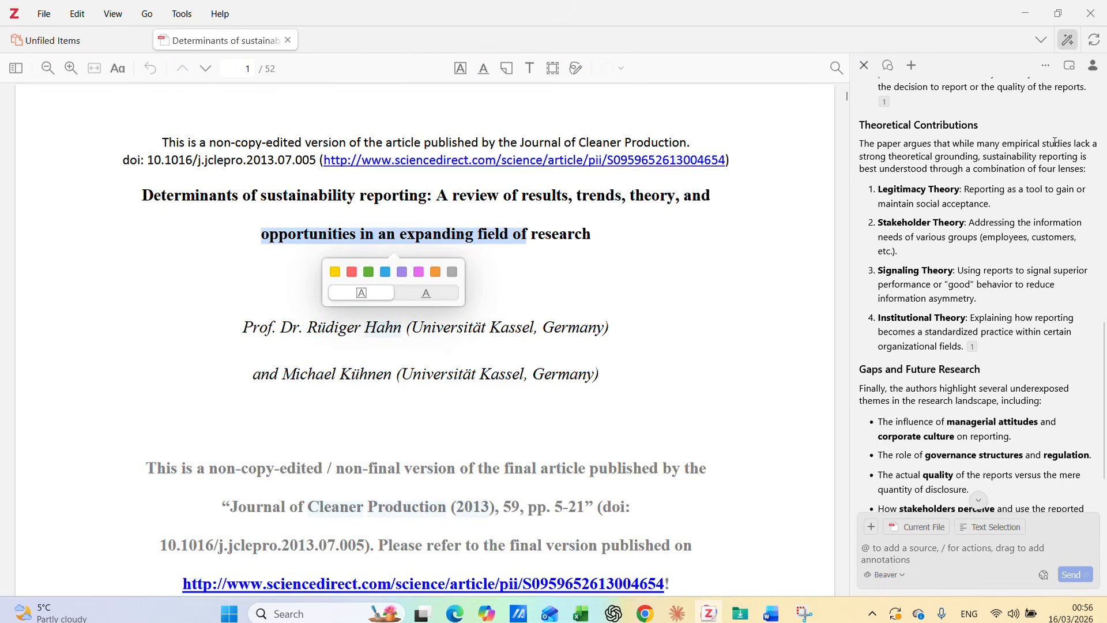
left_click(1093, 70)
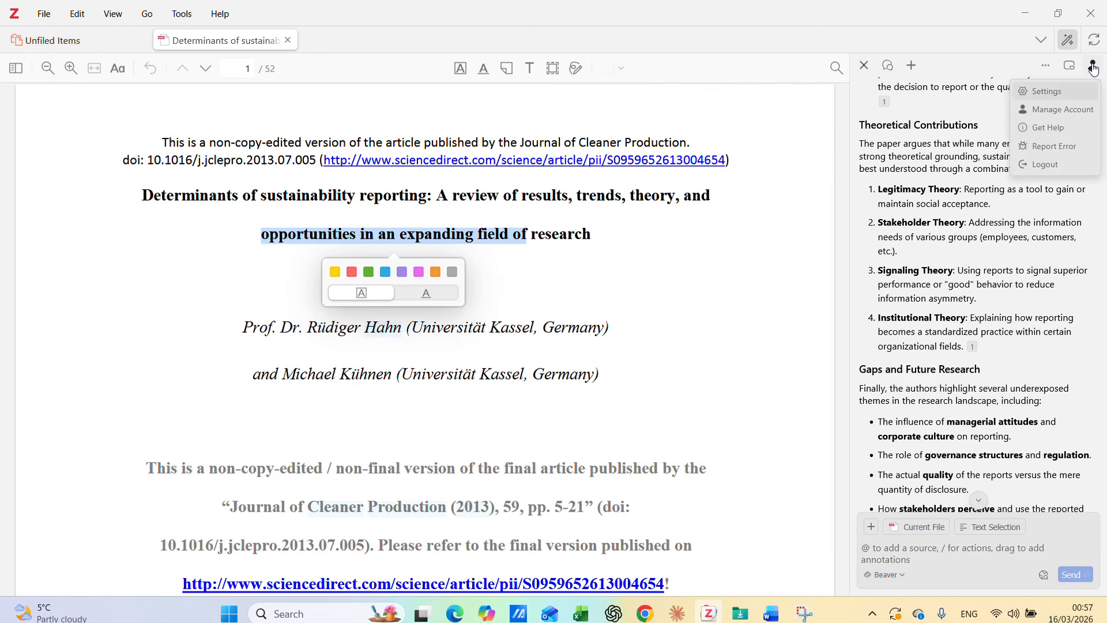
left_click(1043, 92)
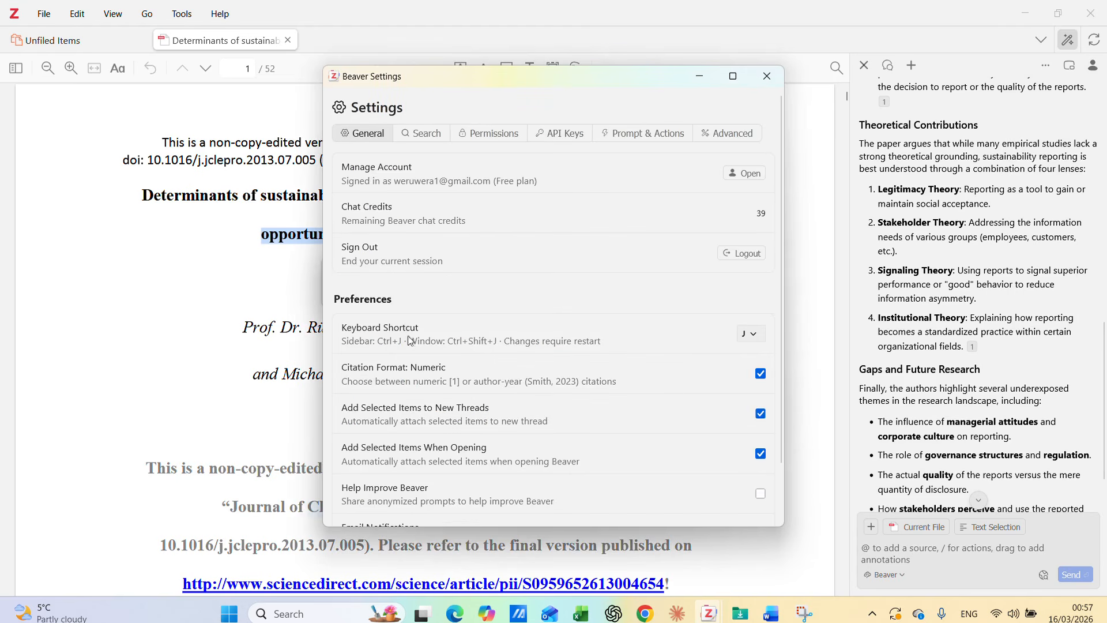
Paste and confirm the Anthropic API key under Beaver's API Keys settings, then dismiss the notice
left_click(554, 134)
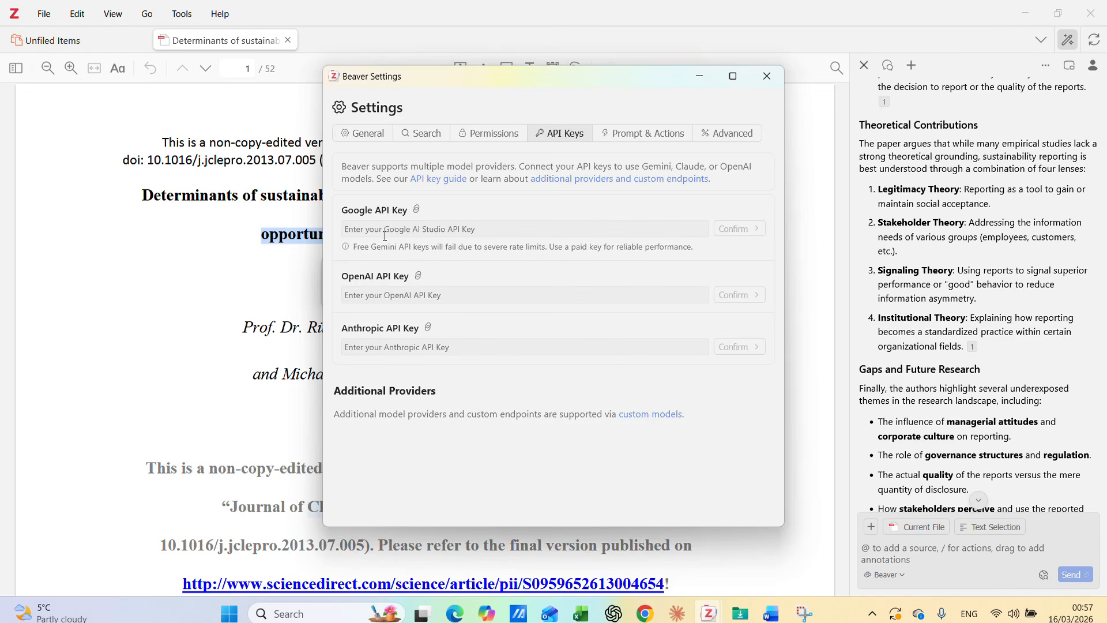
left_click(375, 349)
key("ctrl+v")
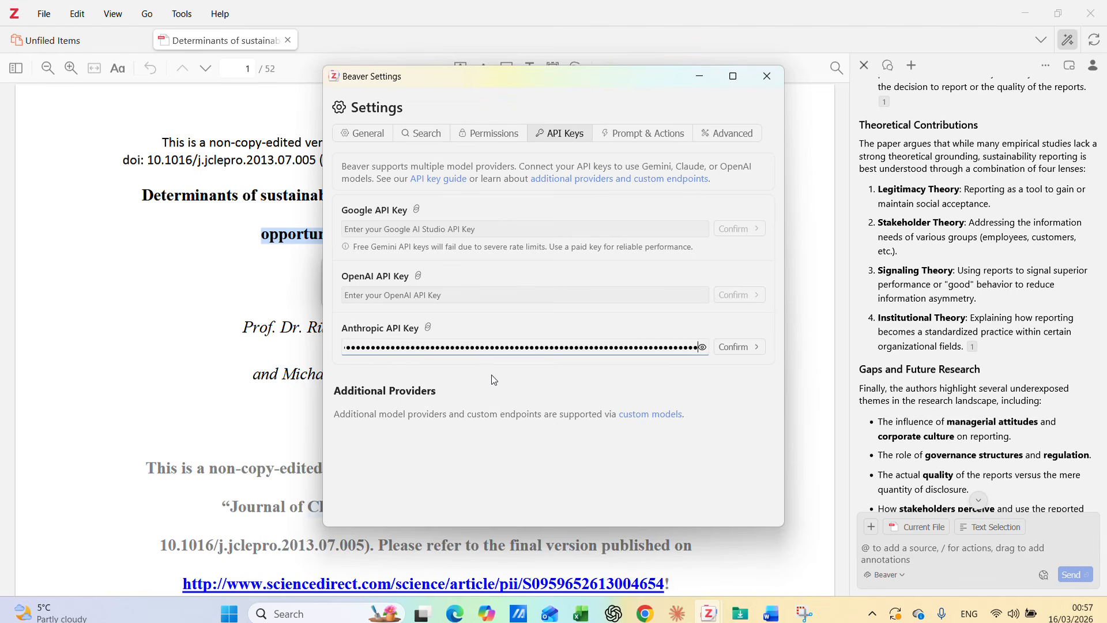
left_click(747, 348)
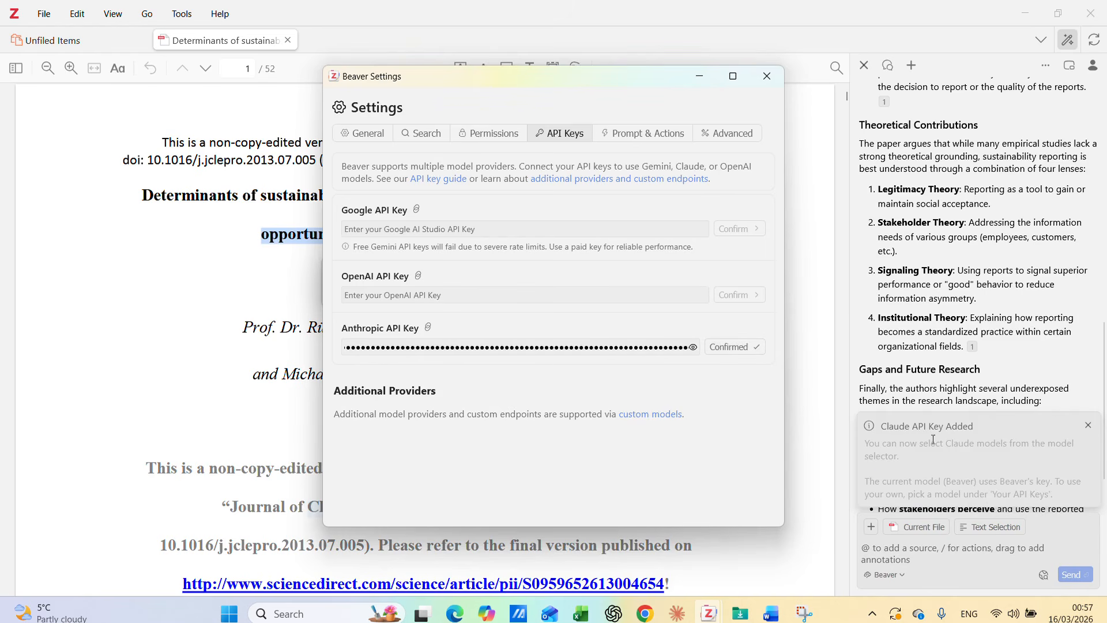
left_click(1088, 425)
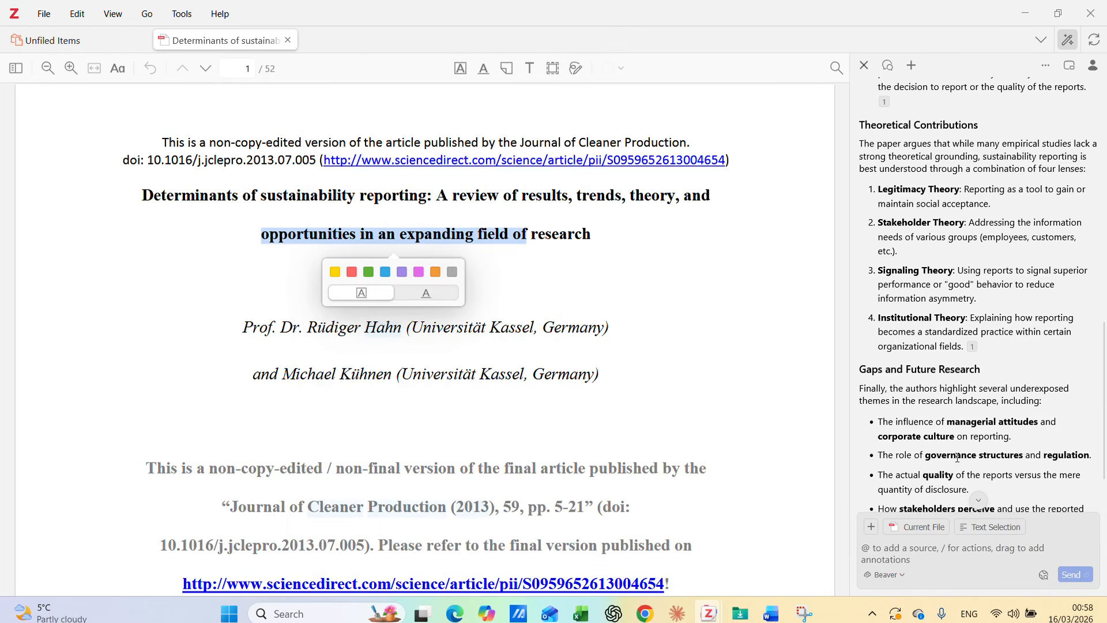
Switch Beaver's chat model to Claude Opus 4.5 and clear the selected title text
scroll(957, 457, "down", 1)
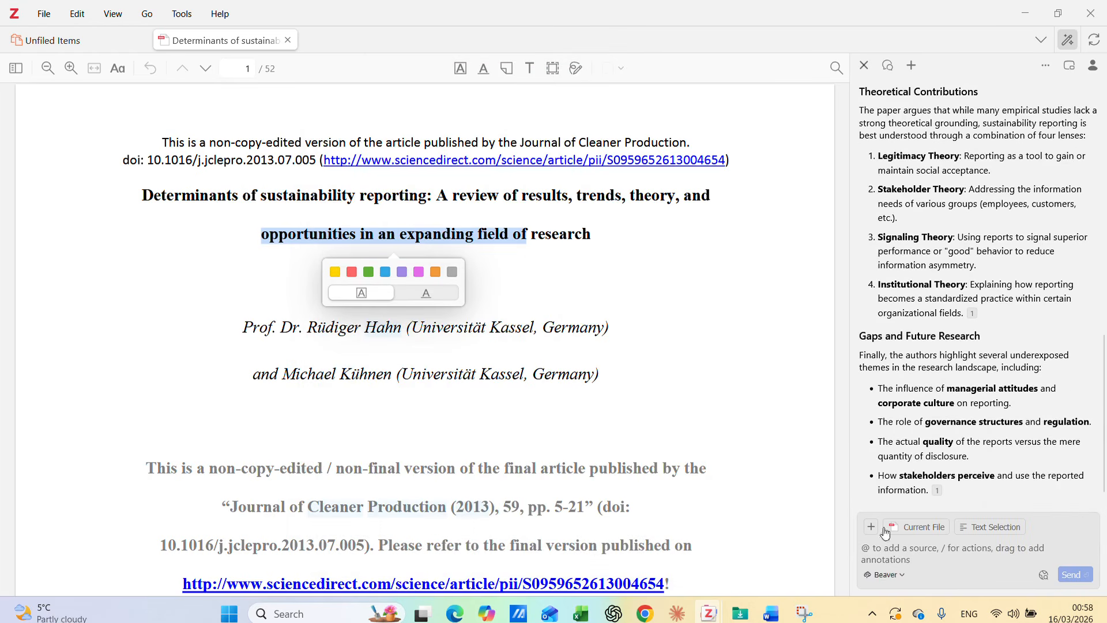
left_click(884, 574)
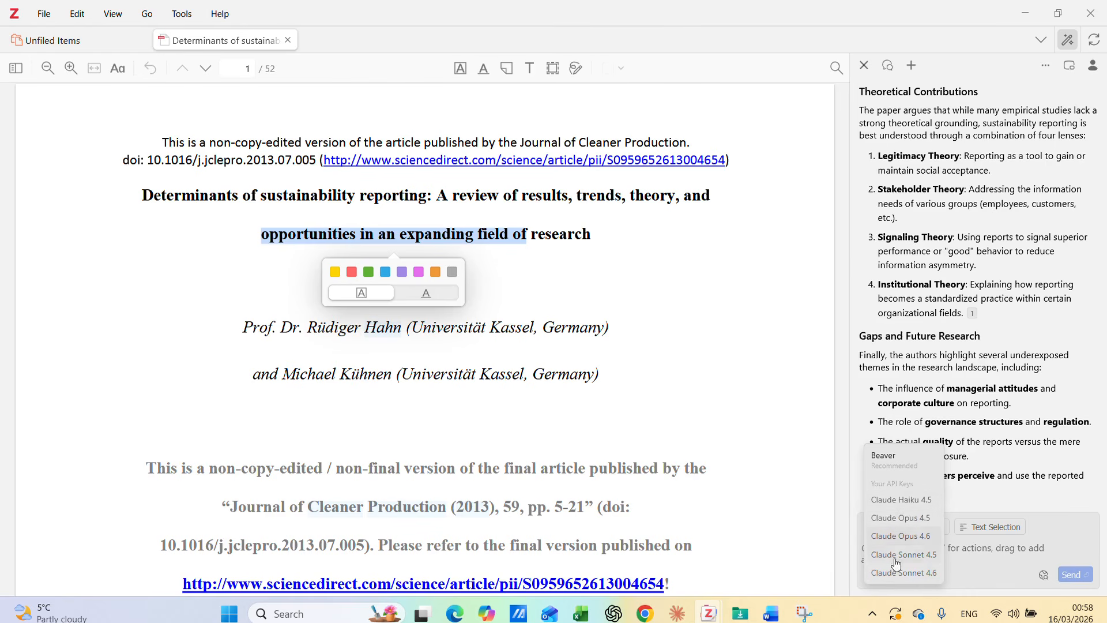
left_click(902, 520)
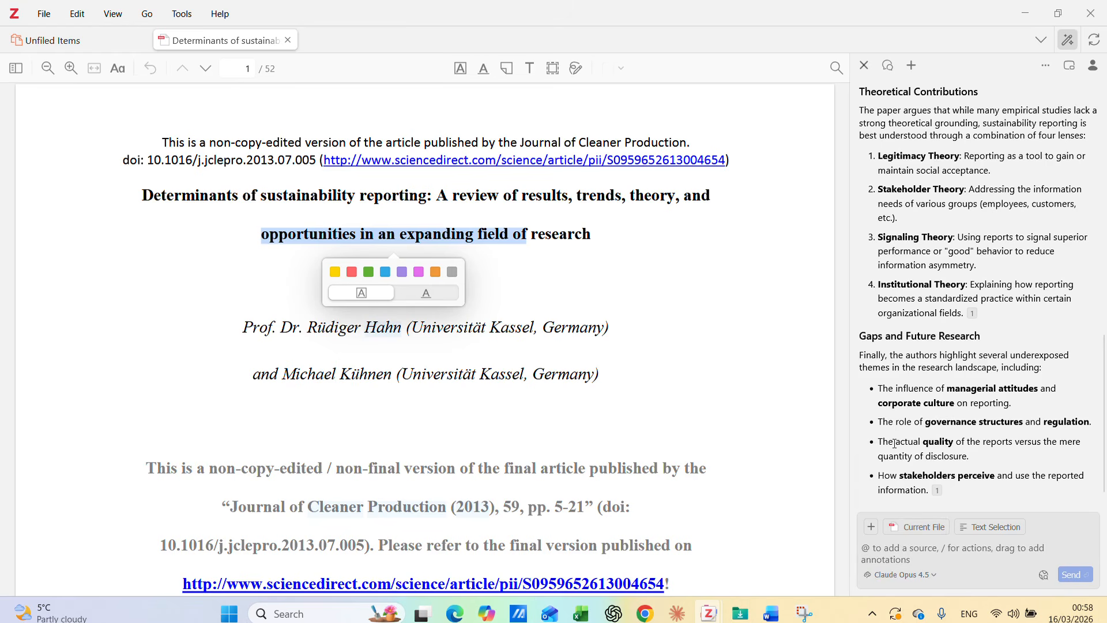
left_click(604, 358)
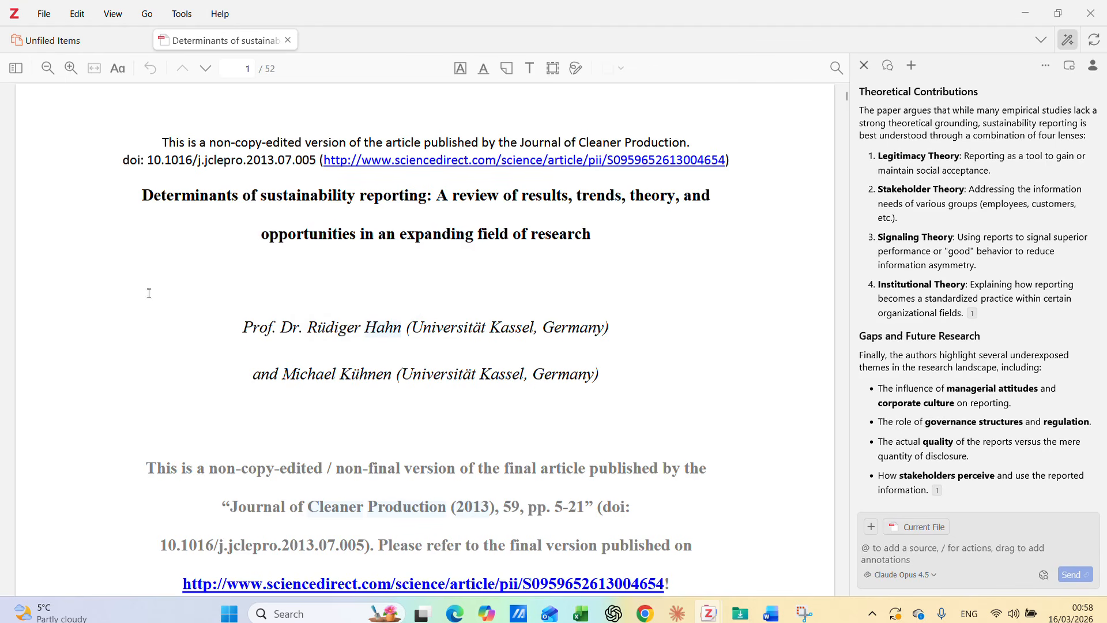
Scroll the PDF past the Abstract and Keywords to the page 2 Introduction
scroll(271, 418, "down", 10)
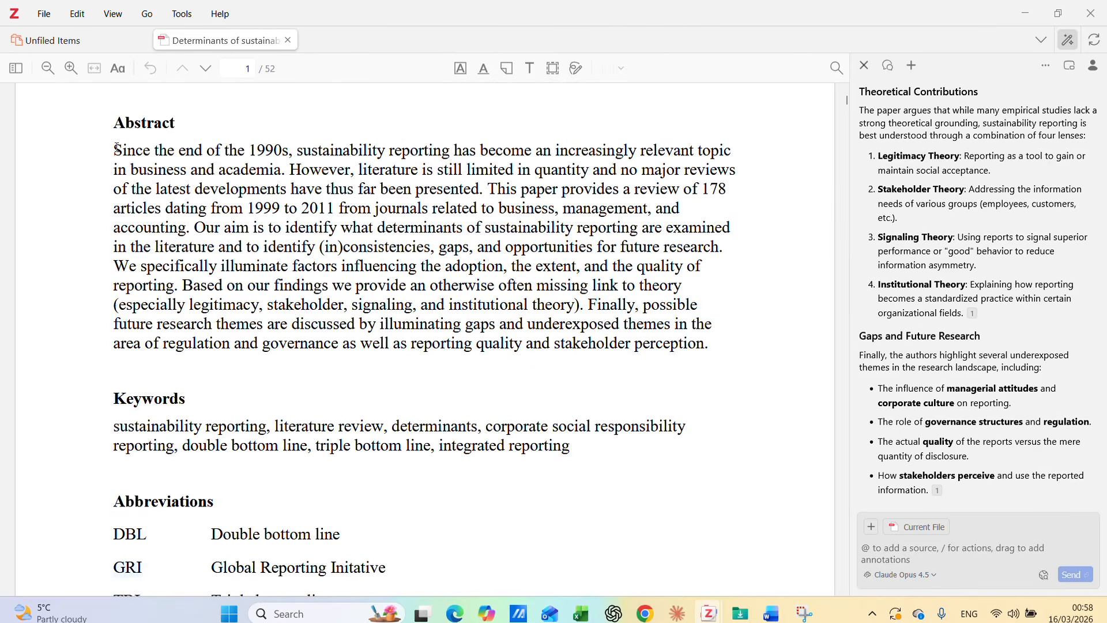
scroll(295, 432, "down", 1)
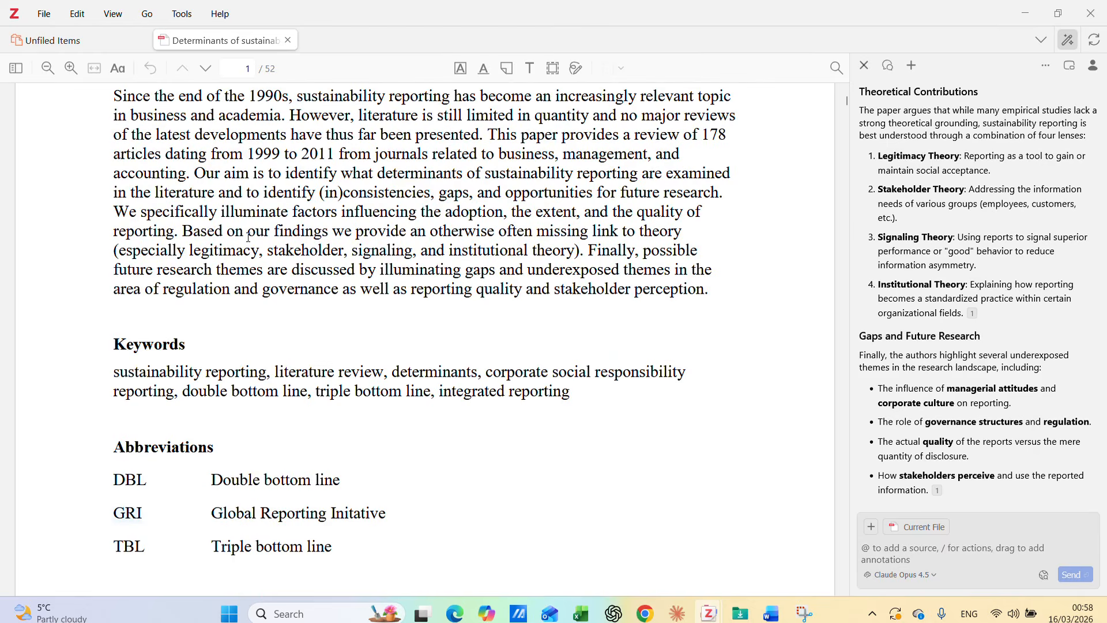
scroll(248, 238, "down", 1)
scroll(248, 238, "down", 13)
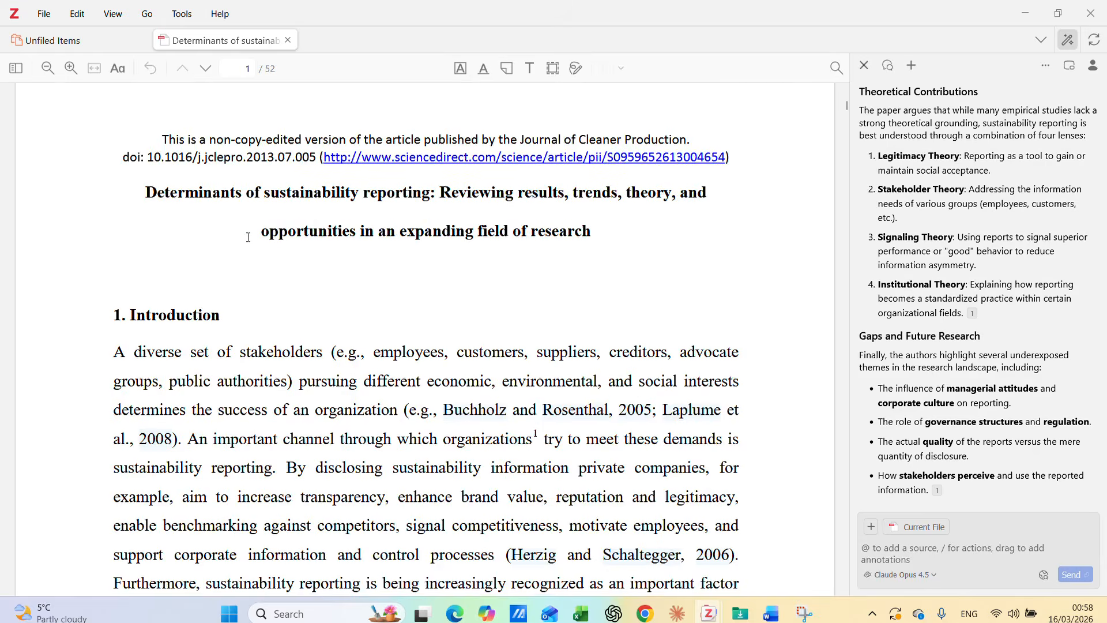
scroll(249, 238, "down", 1)
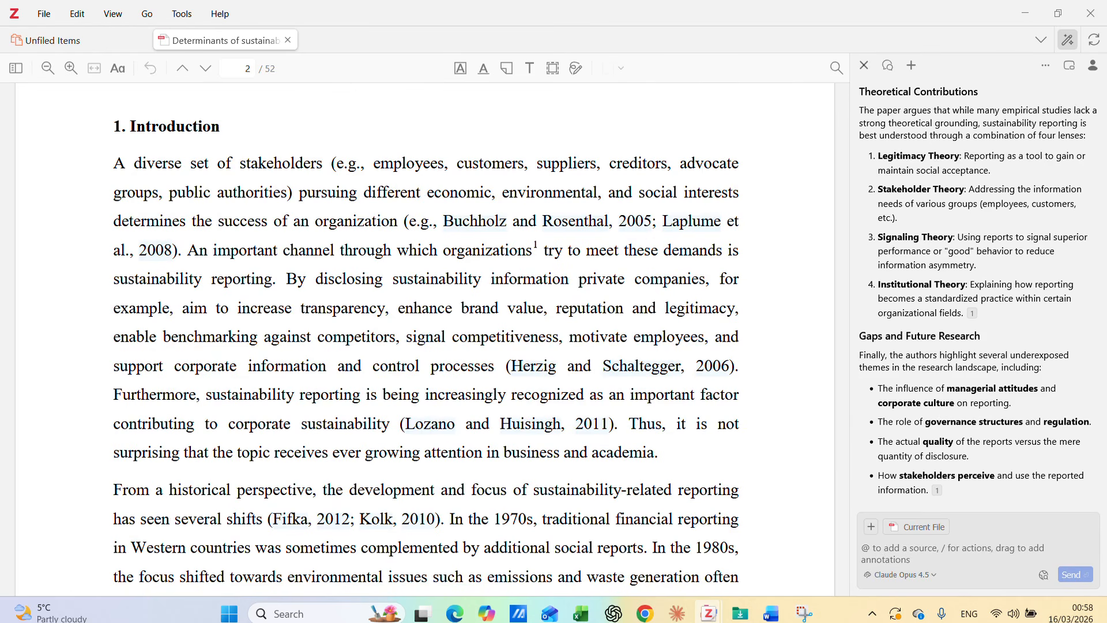
Ask Beaver 'what are the main findings of this literature' and send it
type("what a")
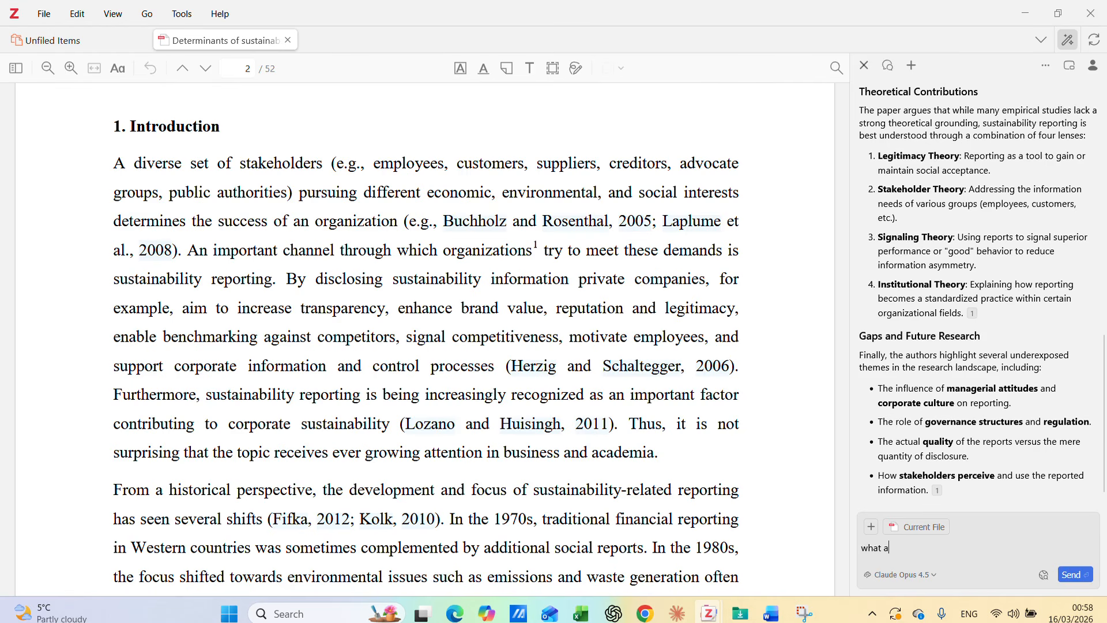
type("re the main findings of this liter")
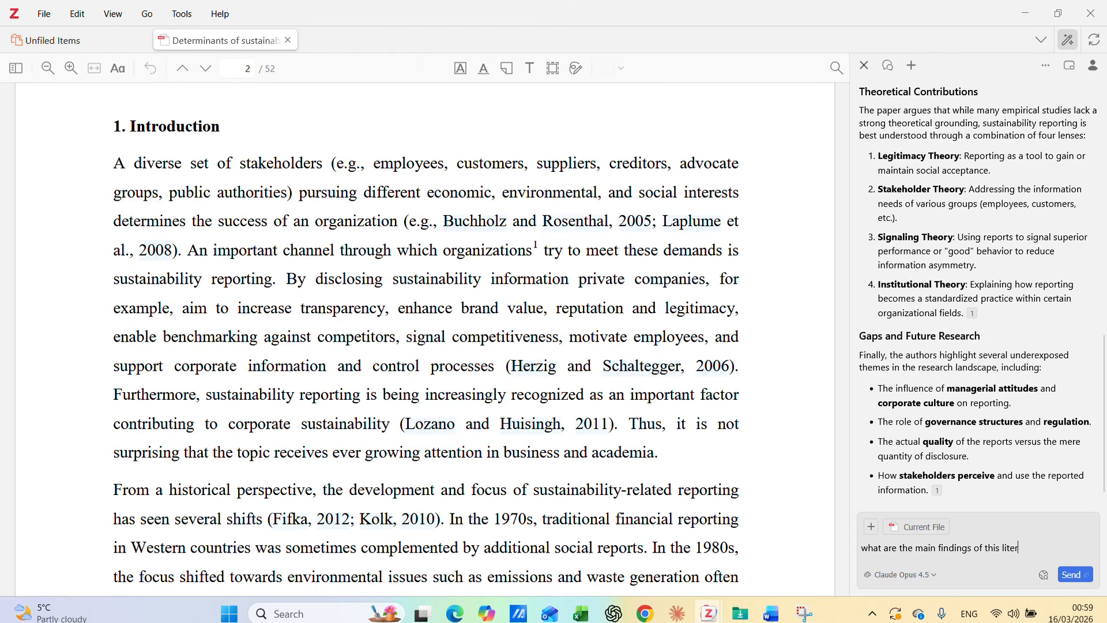
type("ature")
key("Return")
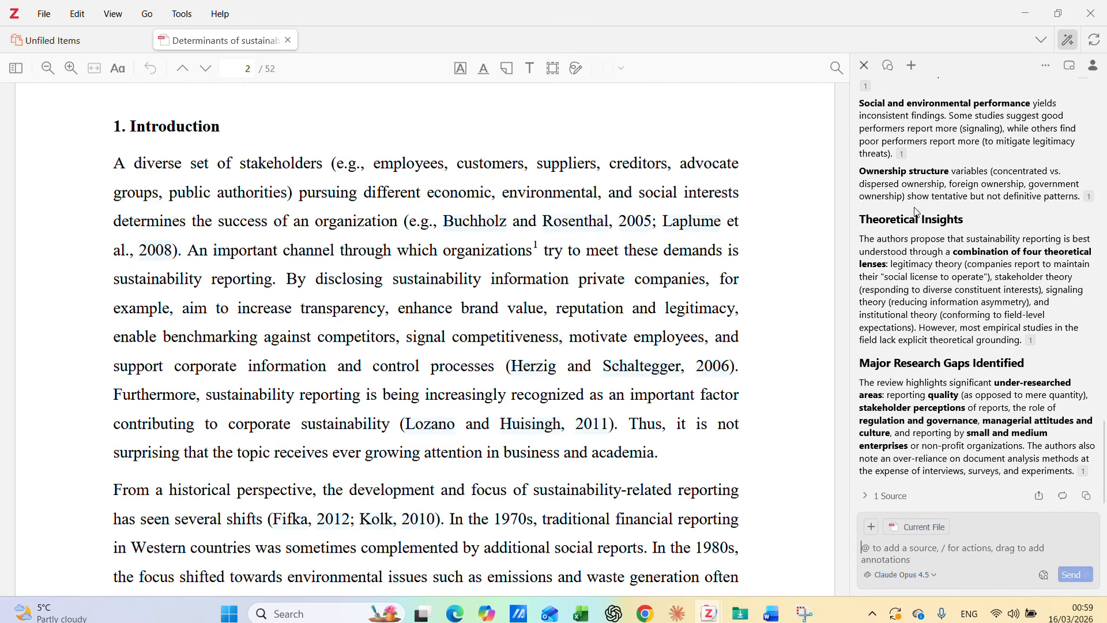
Scroll through Beaver's answer to read its Inconsistent or Mixed Findings section
scroll(964, 305, "up", 3)
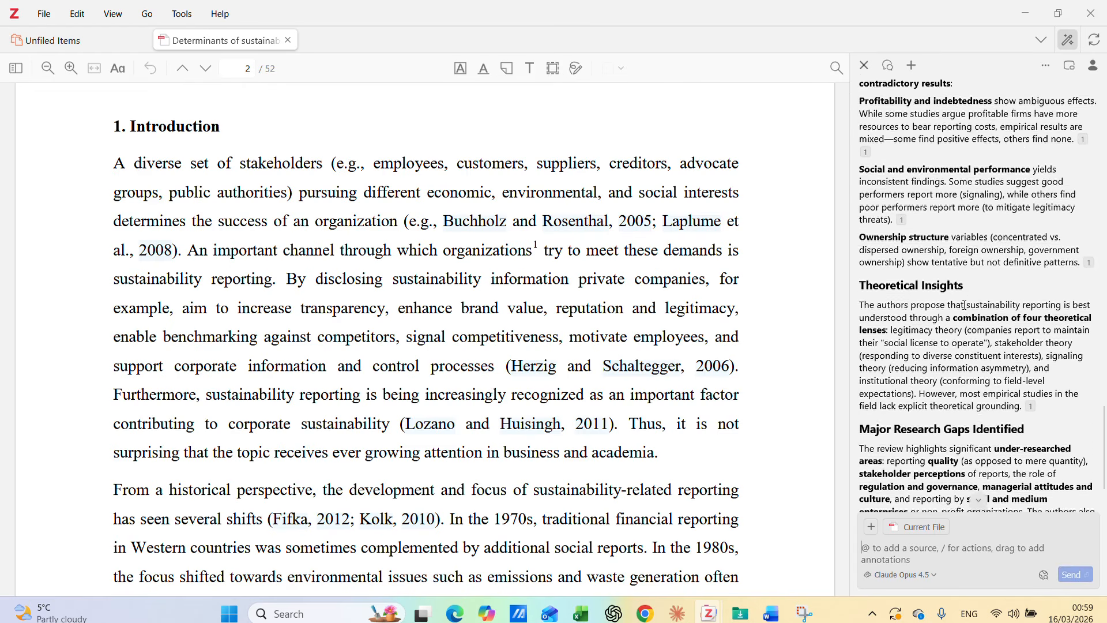
scroll(966, 310, "up", 10)
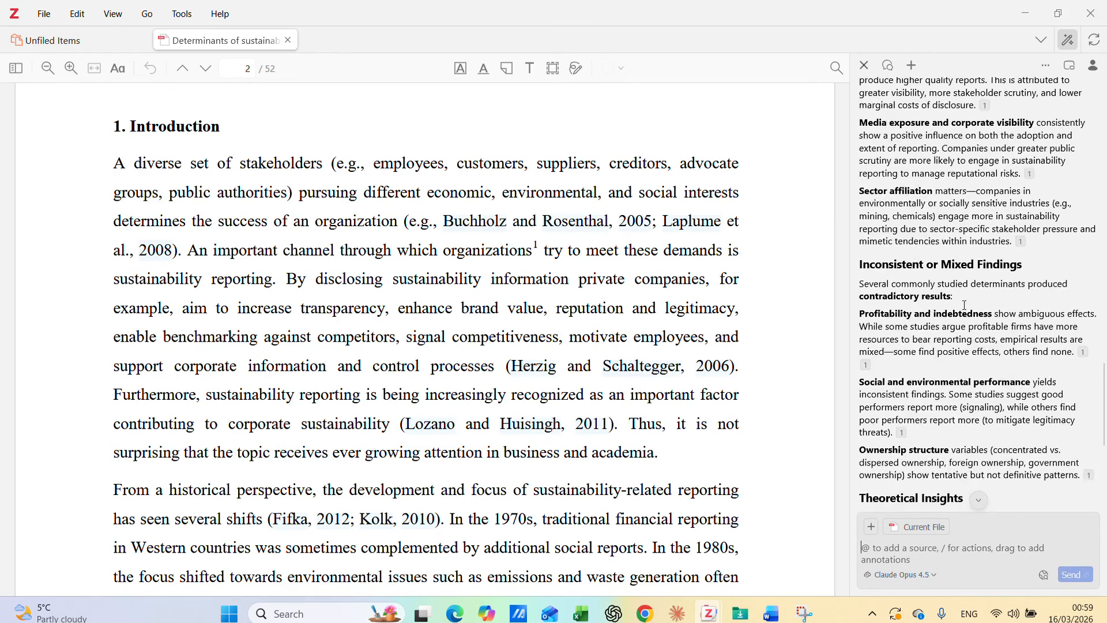
scroll(965, 306, "down", 1)
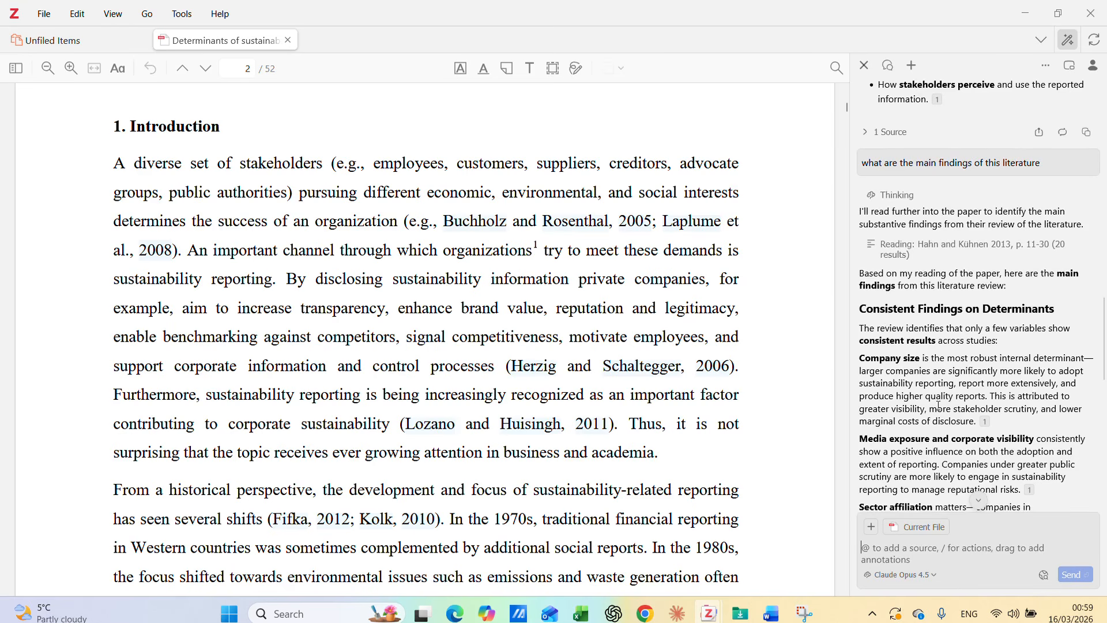
scroll(927, 390, "down", 5)
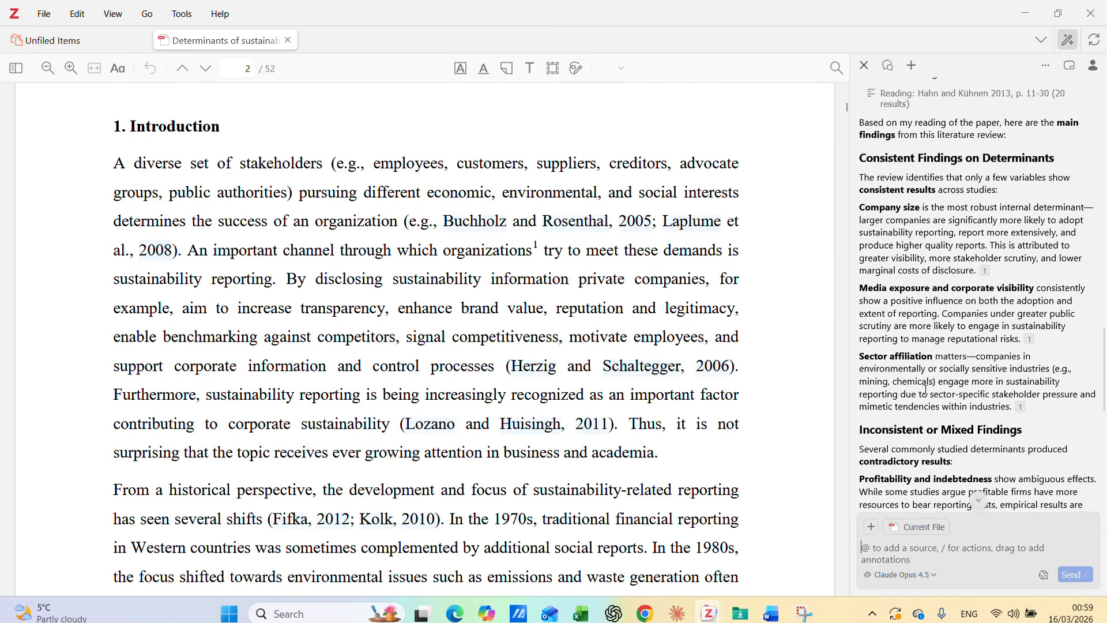
scroll(927, 390, "down", 2)
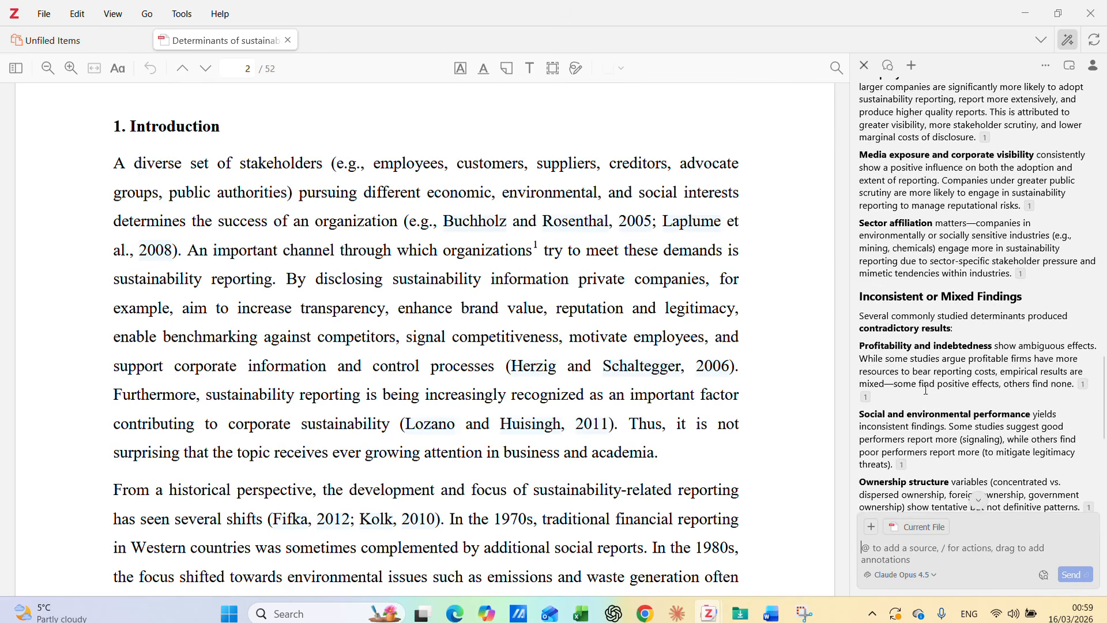
scroll(926, 390, "down", 2)
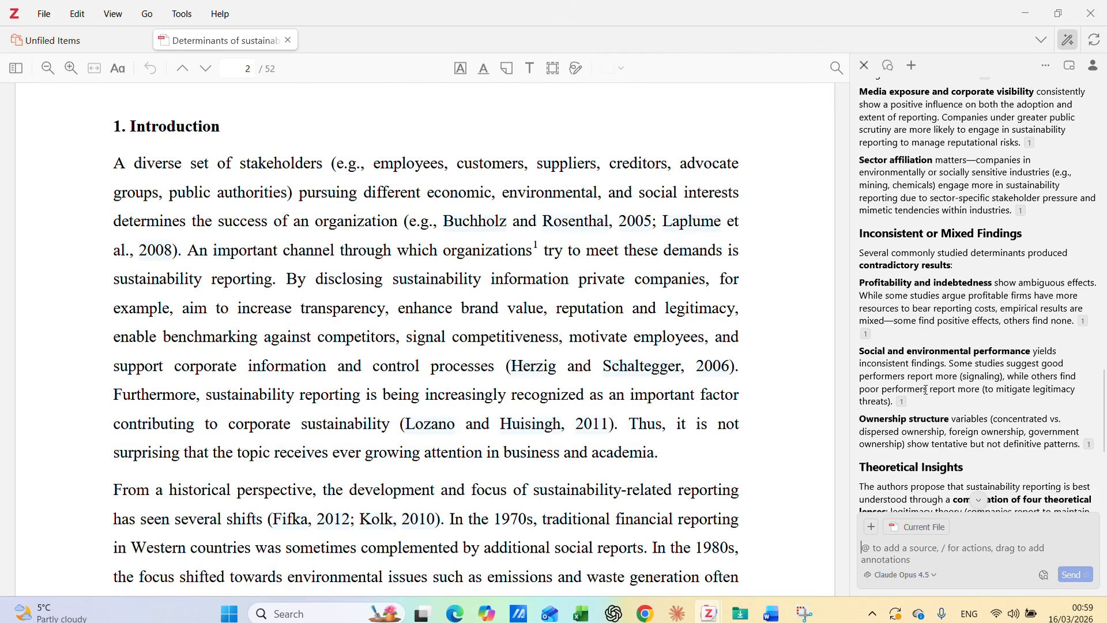